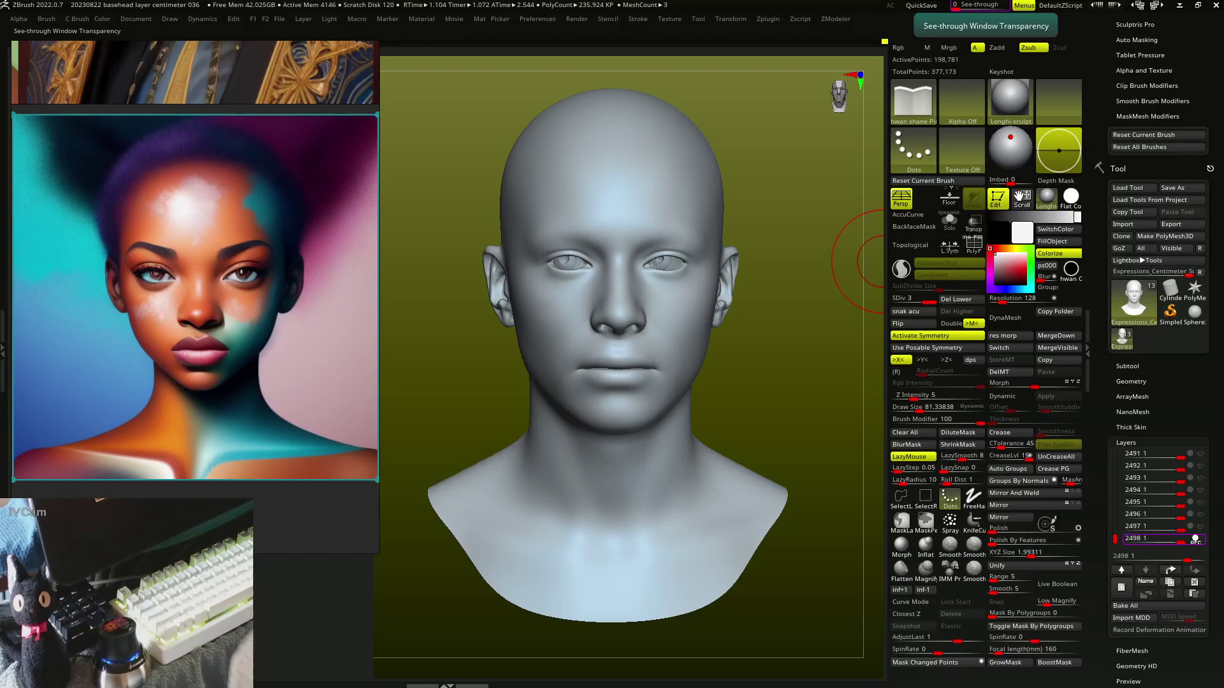
# Toggle the Transpose gizmo on and off with W and Q while turning the head to inspect it
pyautogui.moveTo(766, 312); pyautogui.dragTo(766, 281)
pyautogui.press('w')
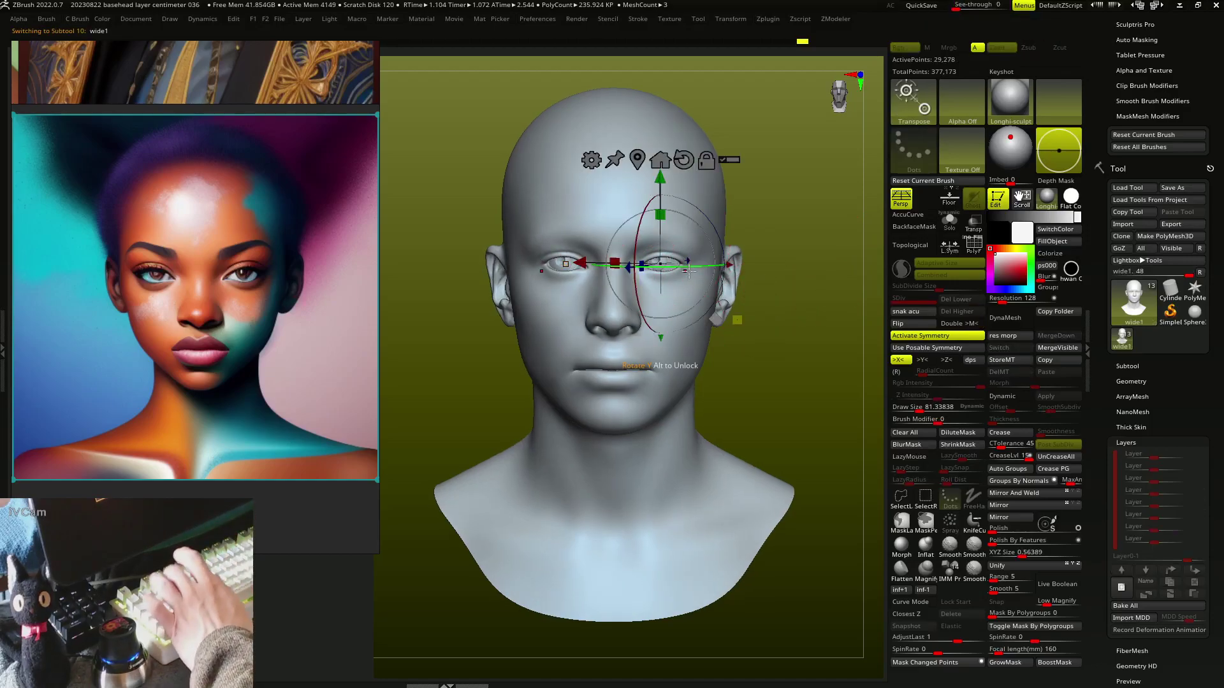
pyautogui.moveTo(703, 270); pyautogui.dragTo(684, 265)
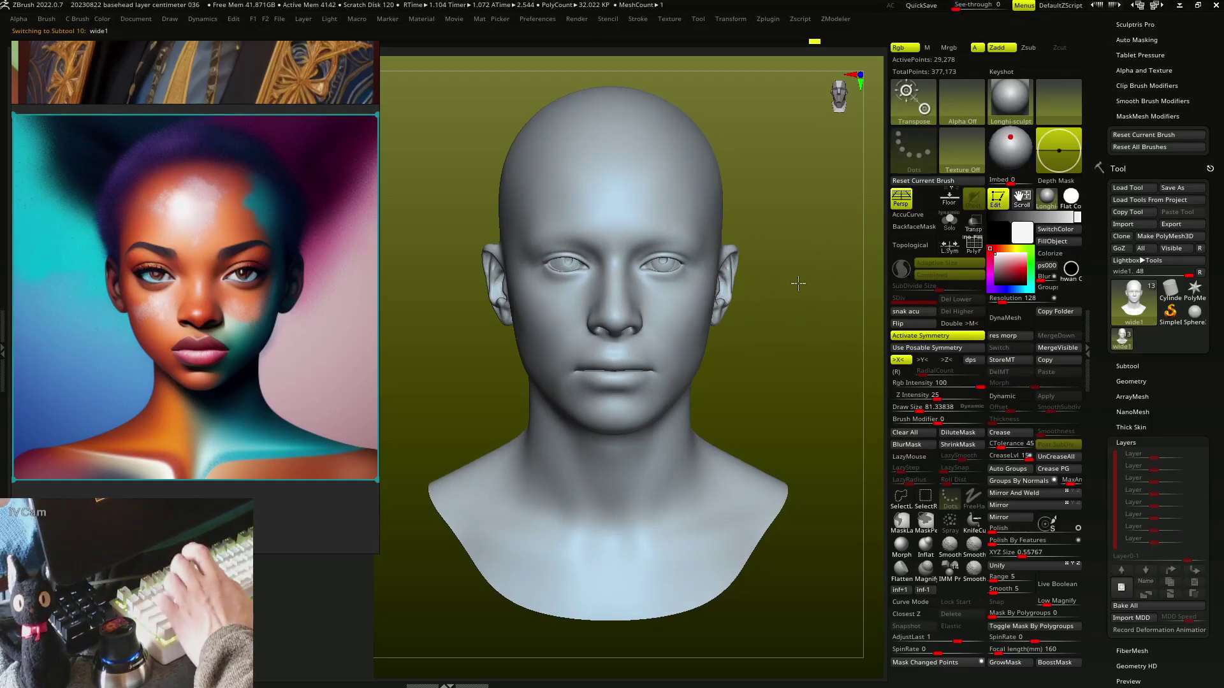
pyautogui.press('q')
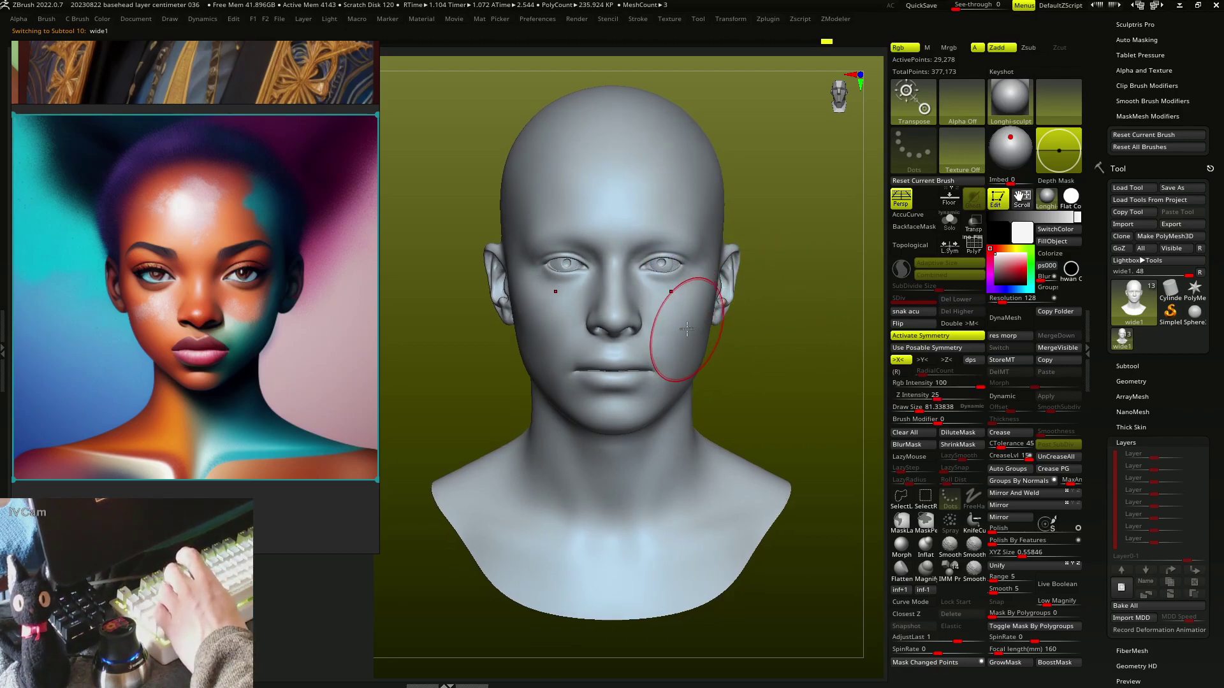
pyautogui.press('w')
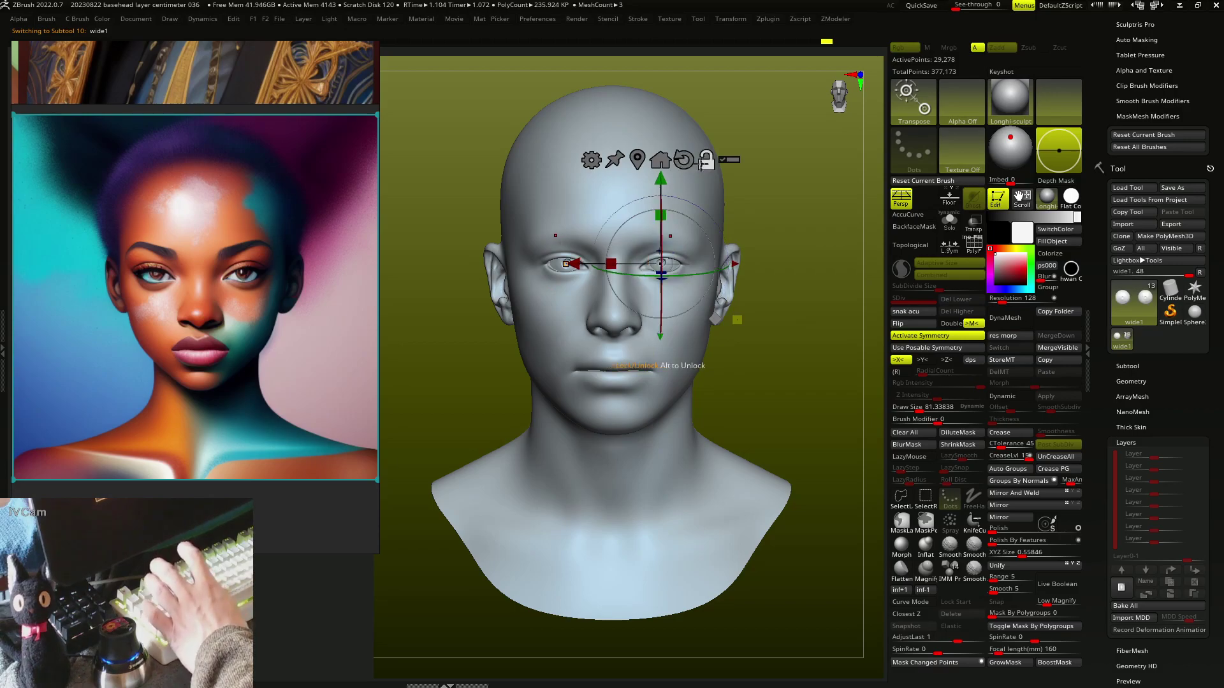
pyautogui.press('q')
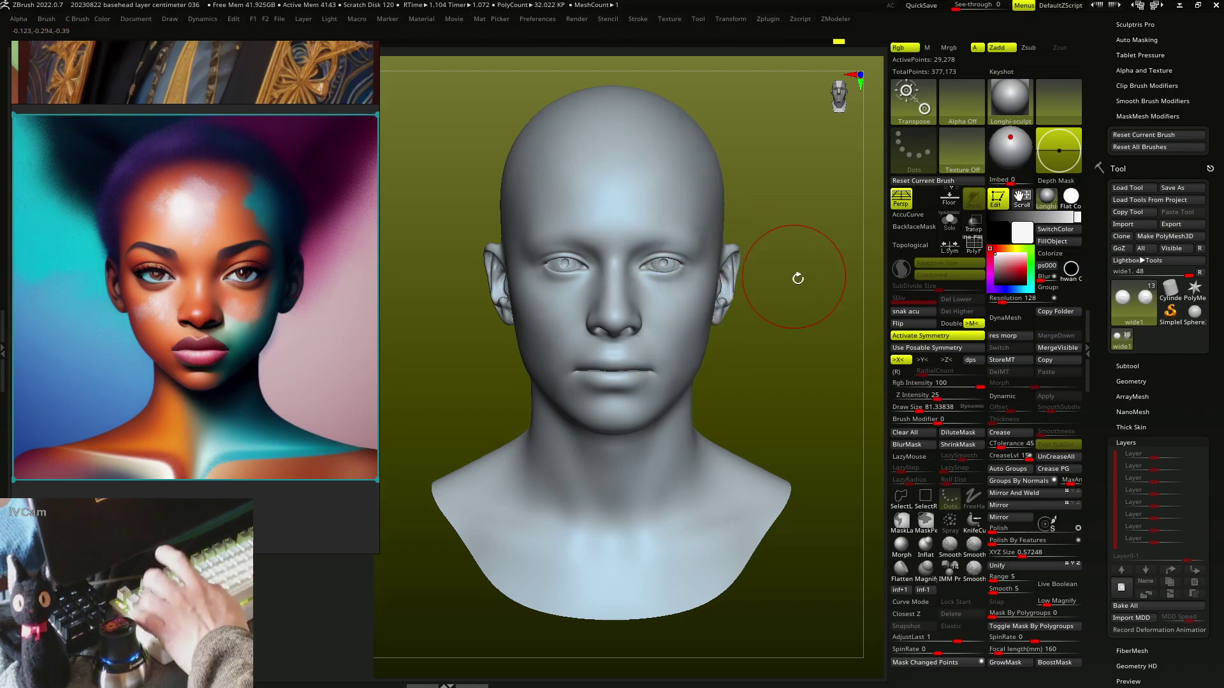
pyautogui.moveTo(792, 274)
pyautogui.mouseDown()
pyautogui.moveTo(801, 292)
pyautogui.moveTo(791, 290)
pyautogui.mouseUp()
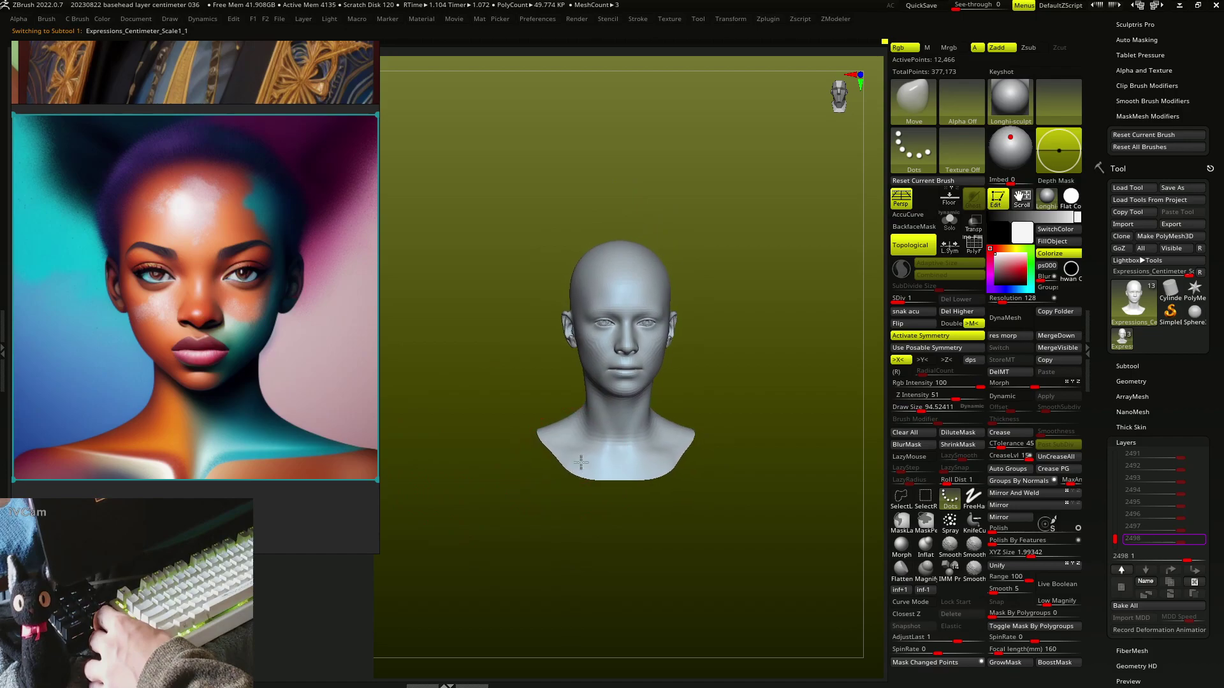
# Push the jaw, neck and nose with the Move brush from profile views, resizing it to about 58, then 104
pyautogui.moveTo(581, 462); pyautogui.dragTo(584, 445, button='right')
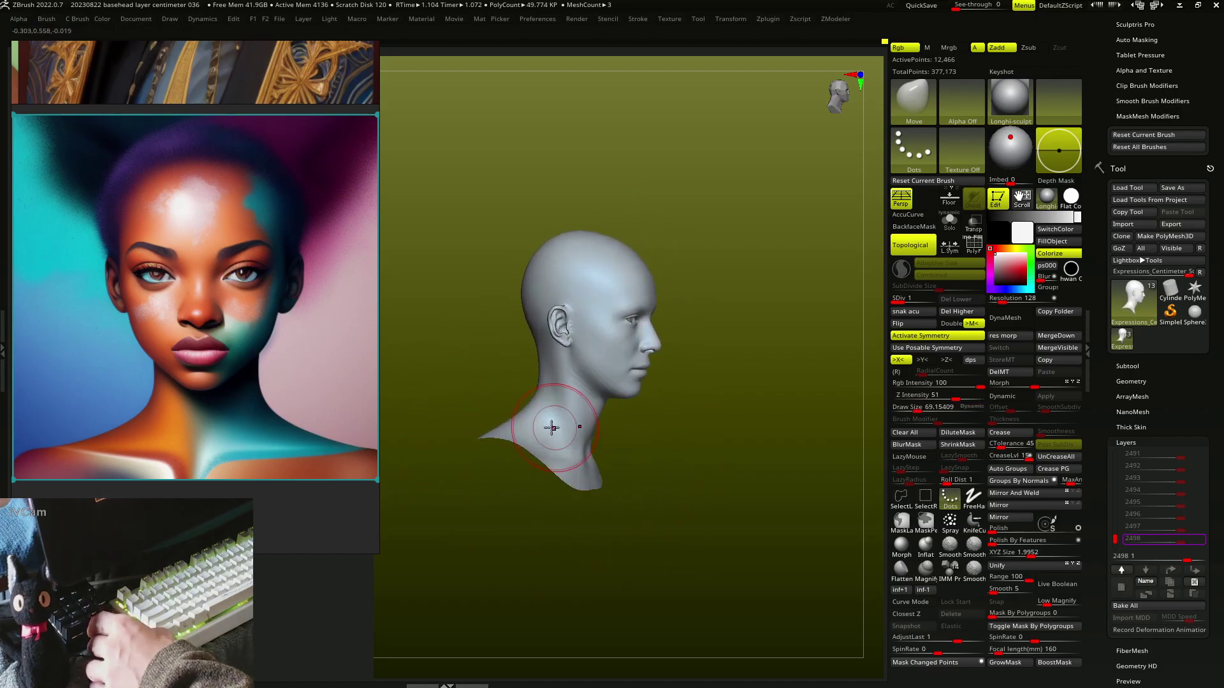
pyautogui.moveTo(558, 439); pyautogui.dragTo(559, 481, button='right')
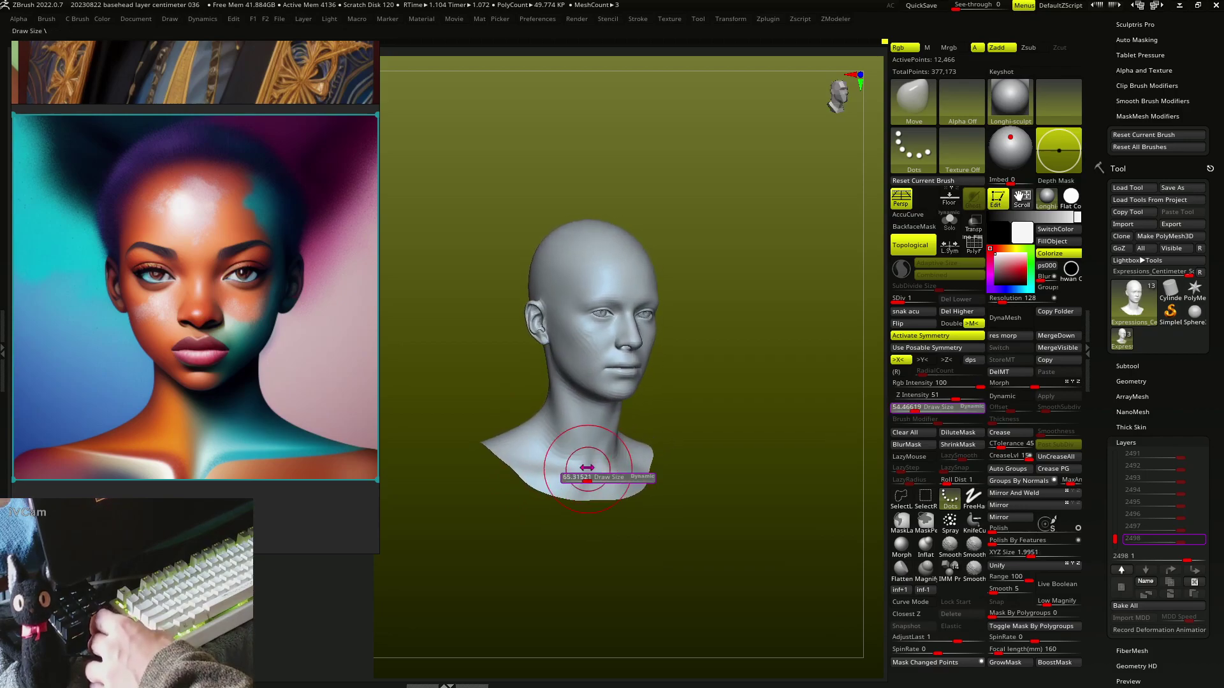
pyautogui.press('s')
pyautogui.moveTo(550, 394)
pyautogui.keyDown('alt'); pyautogui.mouseDown(button='right')
pyautogui.moveTo(564, 408)
pyautogui.moveTo(556, 371)
pyautogui.mouseUp(button='right'); pyautogui.keyUp('alt')
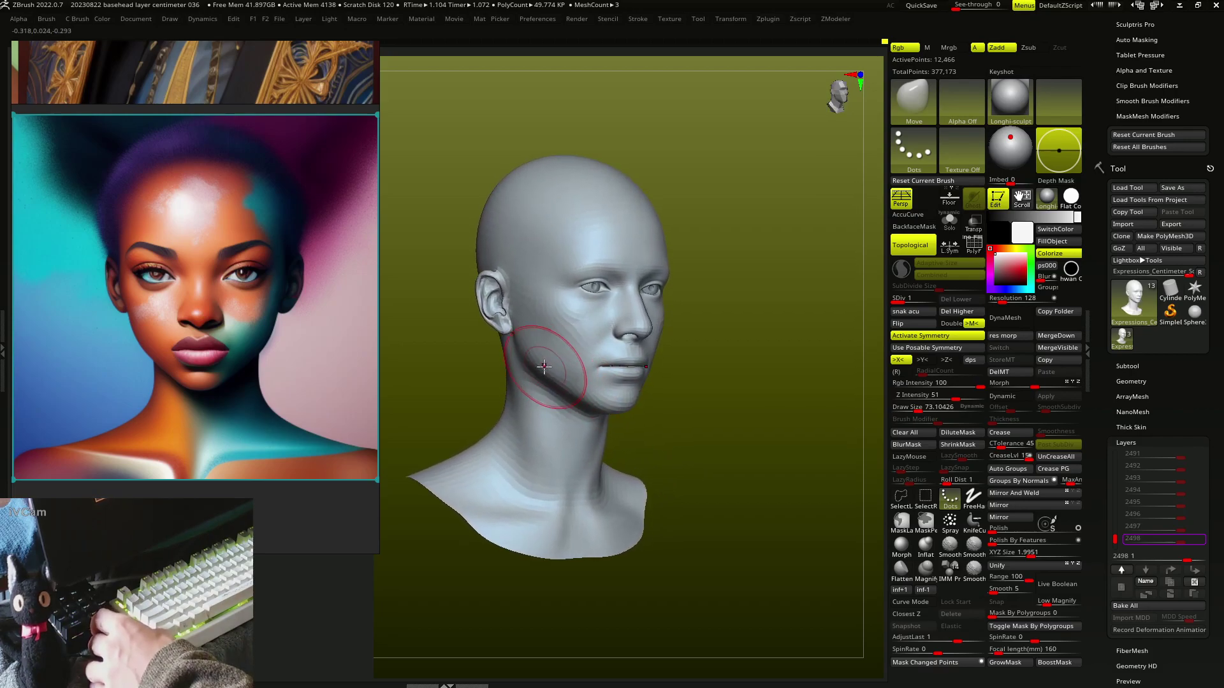
pyautogui.moveTo(634, 355); pyautogui.dragTo(633, 327, button='right')
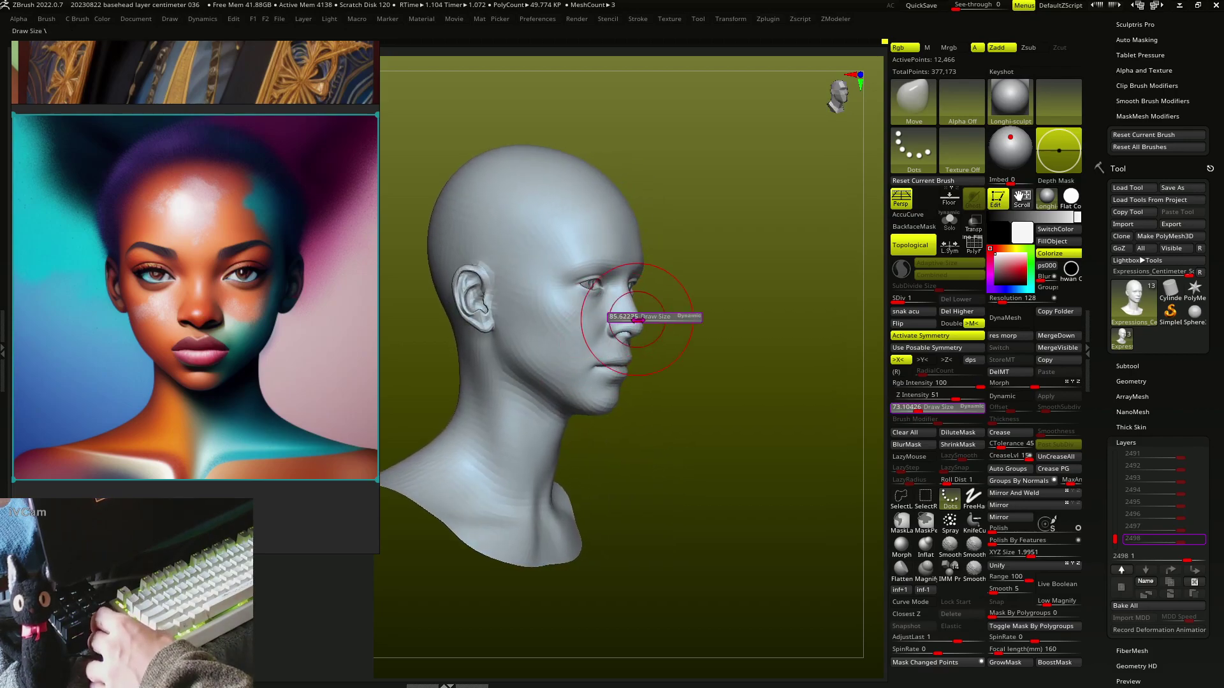
pyautogui.moveTo(637, 318); pyautogui.dragTo(628, 319)
pyautogui.moveTo(628, 319)
pyautogui.mouseDown(button='right')
pyautogui.moveTo(615, 313)
pyautogui.moveTo(597, 369)
pyautogui.moveTo(589, 274)
pyautogui.moveTo(627, 293)
pyautogui.moveTo(601, 274)
pyautogui.moveTo(570, 276)
pyautogui.moveTo(586, 226)
pyautogui.moveTo(587, 240)
pyautogui.moveTo(543, 230)
pyautogui.moveTo(506, 205)
pyautogui.moveTo(470, 306)
pyautogui.moveTo(491, 297)
pyautogui.mouseUp(button='right')
pyautogui.press('s')
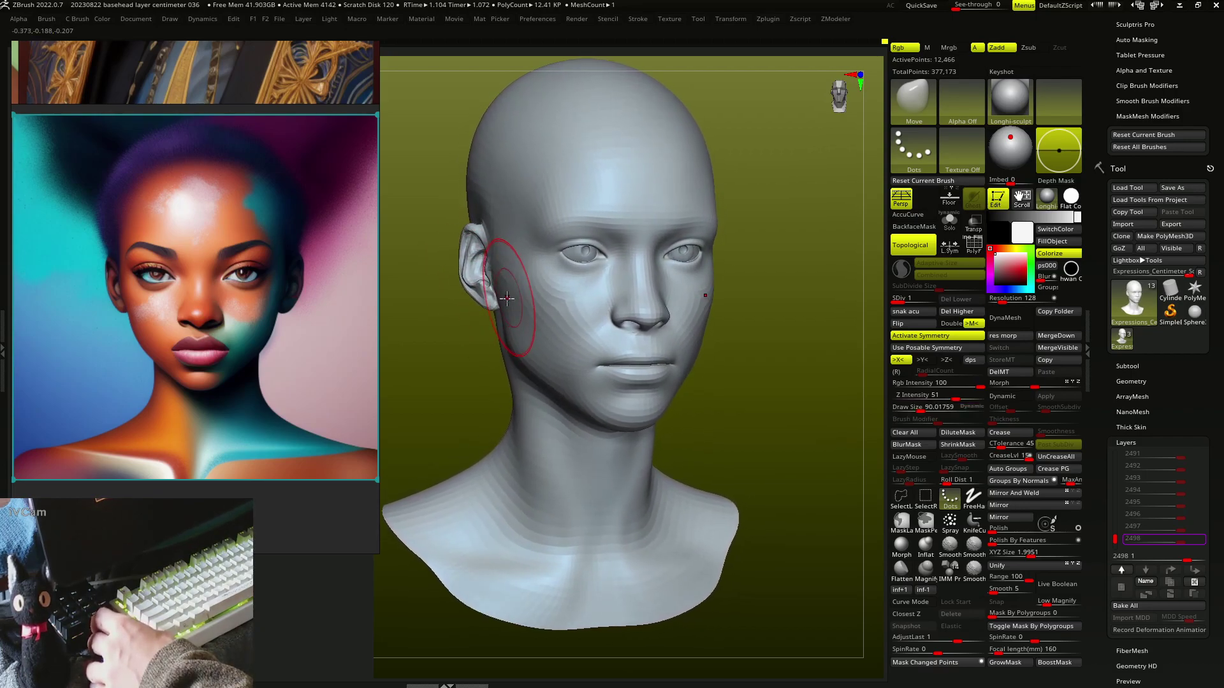
pyautogui.moveTo(522, 366)
pyautogui.mouseDown(button='right')
pyautogui.moveTo(630, 361)
pyautogui.moveTo(638, 425)
pyautogui.moveTo(606, 424)
pyautogui.moveTo(647, 423)
pyautogui.moveTo(617, 424)
pyautogui.moveTo(627, 434)
pyautogui.moveTo(638, 303)
pyautogui.moveTo(601, 239)
pyautogui.mouseUp(button='right')
# Shape the nose from a top view with the Move brush at about 99, then 129
pyautogui.press('s')
pyautogui.click(628, 305)
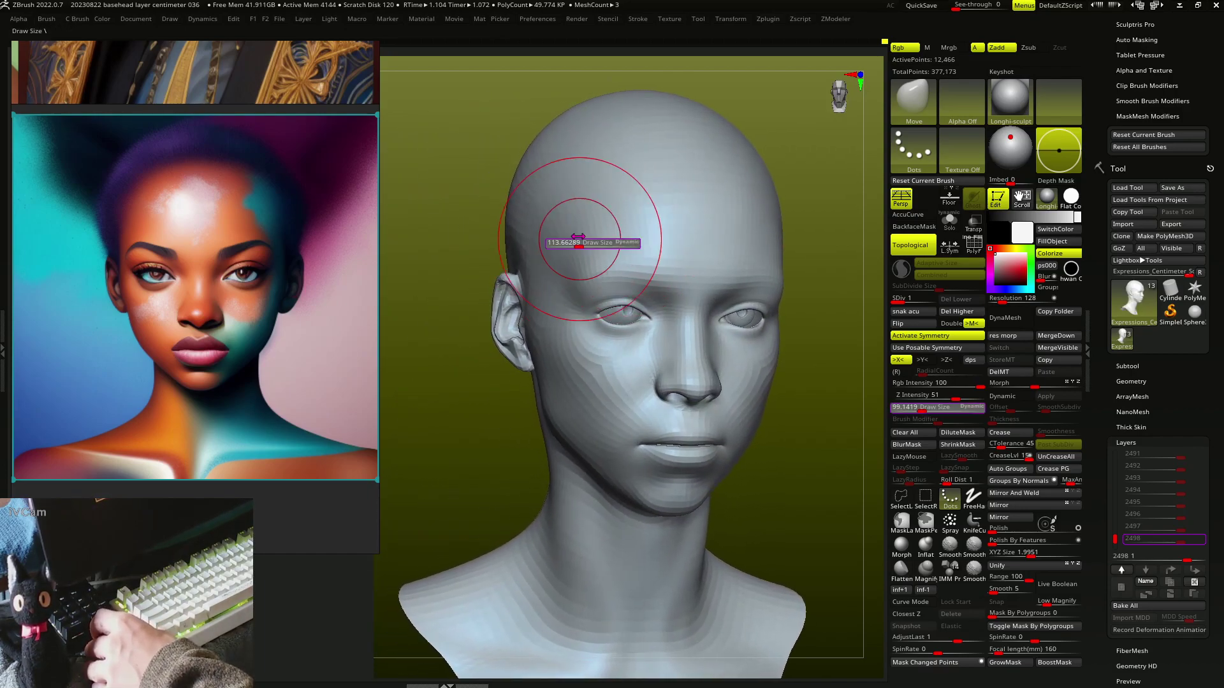
pyautogui.moveTo(549, 228)
pyautogui.mouseDown(button='right')
pyautogui.moveTo(620, 241)
pyautogui.moveTo(664, 232)
pyautogui.moveTo(644, 246)
pyautogui.moveTo(636, 211)
pyautogui.moveTo(566, 199)
pyautogui.moveTo(547, 234)
pyautogui.moveTo(776, 319)
pyautogui.mouseUp(button='right')
pyautogui.press('s')
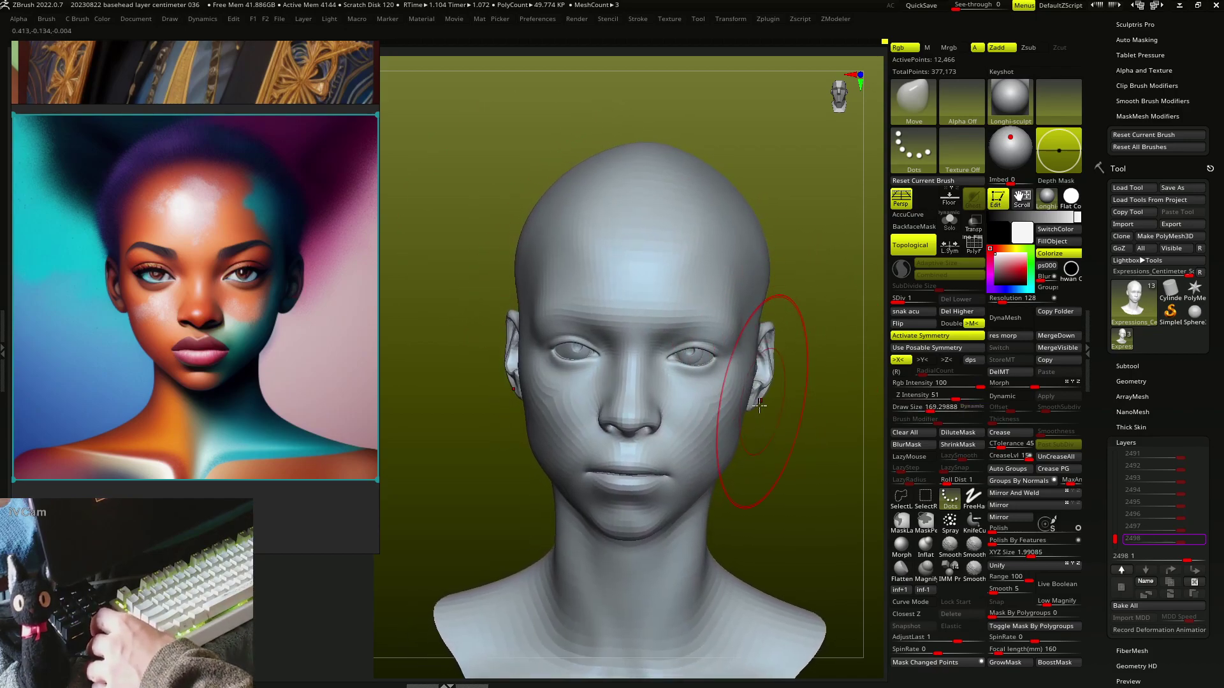
pyautogui.moveTo(759, 382)
pyautogui.keyDown('alt'); pyautogui.mouseDown(button='right')
pyautogui.moveTo(705, 334)
pyautogui.moveTo(617, 325)
pyautogui.moveTo(631, 254)
pyautogui.moveTo(647, 260)
pyautogui.moveTo(653, 241)
pyautogui.mouseUp(button='right'); pyautogui.keyUp('alt')
# Reshape the lips and cheeks from the front with the brush at about 58, then 19
pyautogui.press('s')
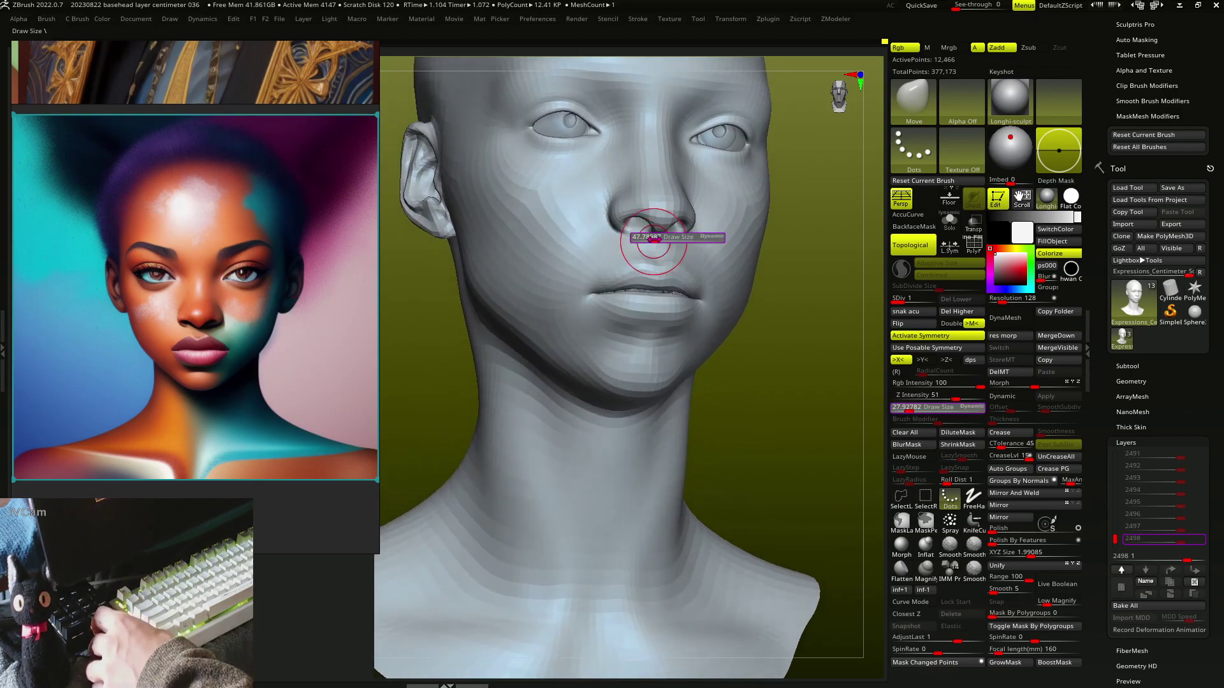
pyautogui.moveTo(653, 237); pyautogui.dragTo(663, 237)
pyautogui.moveTo(663, 237)
pyautogui.mouseDown(button='right')
pyautogui.moveTo(684, 194)
pyautogui.moveTo(629, 185)
pyautogui.moveTo(633, 175)
pyautogui.moveTo(606, 170)
pyautogui.moveTo(613, 155)
pyautogui.moveTo(593, 181)
pyautogui.moveTo(604, 181)
pyautogui.moveTo(559, 164)
pyautogui.moveTo(547, 178)
pyautogui.moveTo(528, 174)
pyautogui.moveTo(541, 142)
pyautogui.moveTo(543, 230)
pyautogui.mouseUp(button='right')
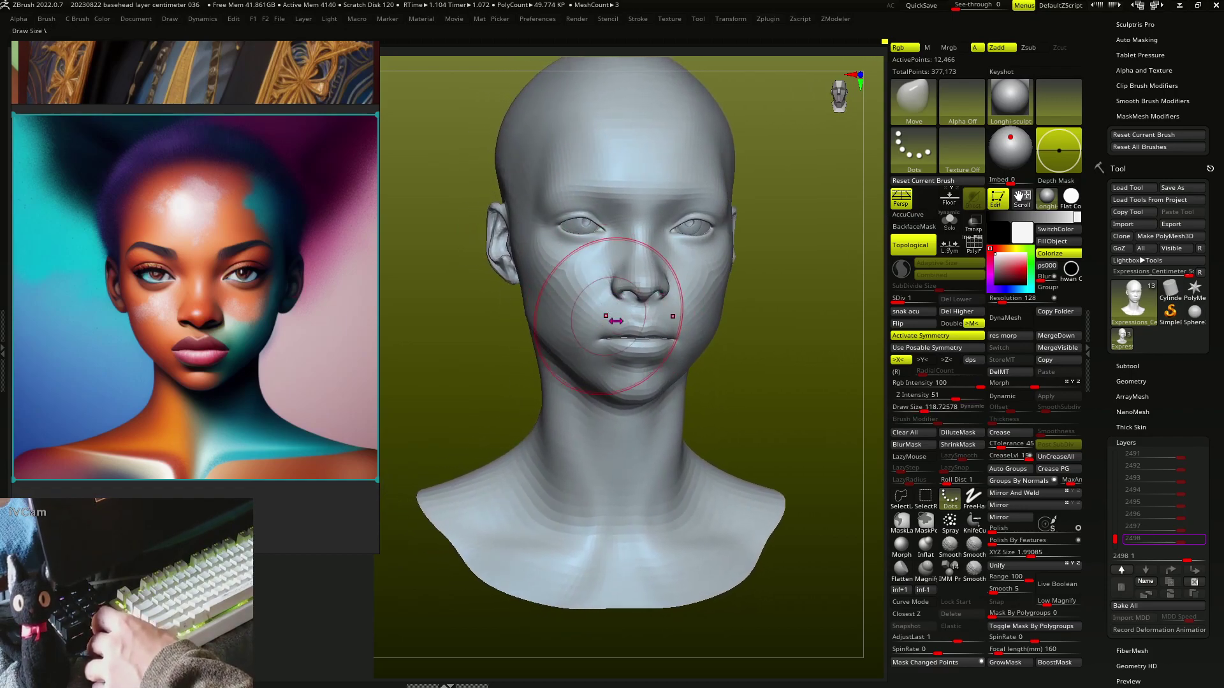
pyautogui.moveTo(536, 352)
pyautogui.mouseDown(button='right')
pyautogui.moveTo(607, 319)
pyautogui.moveTo(585, 323)
pyautogui.moveTo(634, 315)
pyautogui.moveTo(655, 327)
pyautogui.moveTo(662, 366)
pyautogui.moveTo(647, 374)
pyautogui.moveTo(672, 341)
pyautogui.moveTo(658, 325)
pyautogui.moveTo(668, 313)
pyautogui.moveTo(693, 333)
pyautogui.moveTo(628, 297)
pyautogui.moveTo(705, 306)
pyautogui.moveTo(705, 287)
pyautogui.moveTo(652, 302)
pyautogui.moveTo(694, 332)
pyautogui.moveTo(644, 355)
pyautogui.moveTo(629, 383)
pyautogui.moveTo(645, 361)
pyautogui.moveTo(675, 356)
pyautogui.moveTo(614, 338)
pyautogui.moveTo(641, 322)
pyautogui.moveTo(629, 360)
pyautogui.moveTo(640, 369)
pyautogui.moveTo(624, 357)
pyautogui.moveTo(650, 408)
pyautogui.moveTo(669, 324)
pyautogui.moveTo(637, 382)
pyautogui.moveTo(642, 350)
pyautogui.moveTo(625, 354)
pyautogui.moveTo(651, 322)
pyautogui.moveTo(623, 350)
pyautogui.moveTo(705, 334)
pyautogui.moveTo(691, 350)
pyautogui.moveTo(697, 339)
pyautogui.mouseUp(button='right')
# Move facial forms with MoveF, then switch back to Topological Move and check from three-quarter view
pyautogui.press('b')
pyautogui.press('m')
pyautogui.press('f')
pyautogui.press('b')
pyautogui.press('m')
pyautogui.press('v')
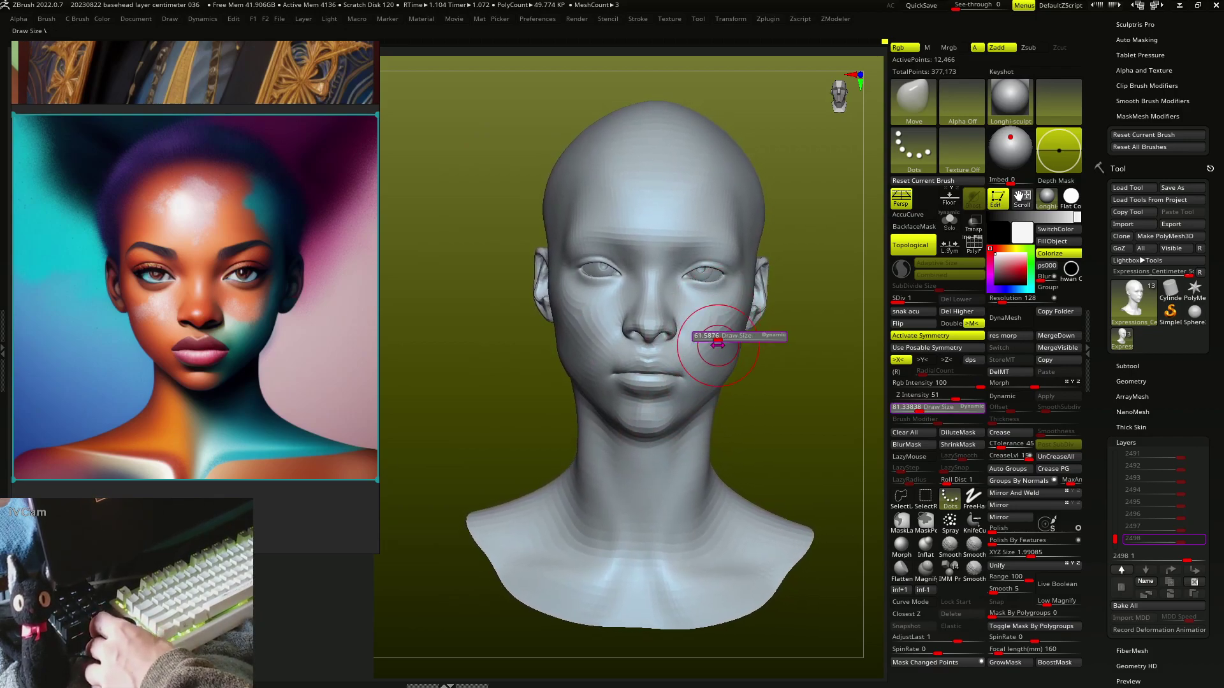
pyautogui.moveTo(705, 338)
pyautogui.mouseDown(button='right')
pyautogui.moveTo(669, 437)
pyautogui.moveTo(696, 465)
pyautogui.moveTo(697, 407)
pyautogui.moveTo(697, 443)
pyautogui.mouseUp(button='right')
# Sculpt the neck and jaw from profile with the brush enlarged to about 114
pyautogui.moveTo(743, 405)
pyautogui.mouseDown(button='right')
pyautogui.moveTo(668, 443)
pyautogui.moveTo(616, 430)
pyautogui.mouseUp(button='right')
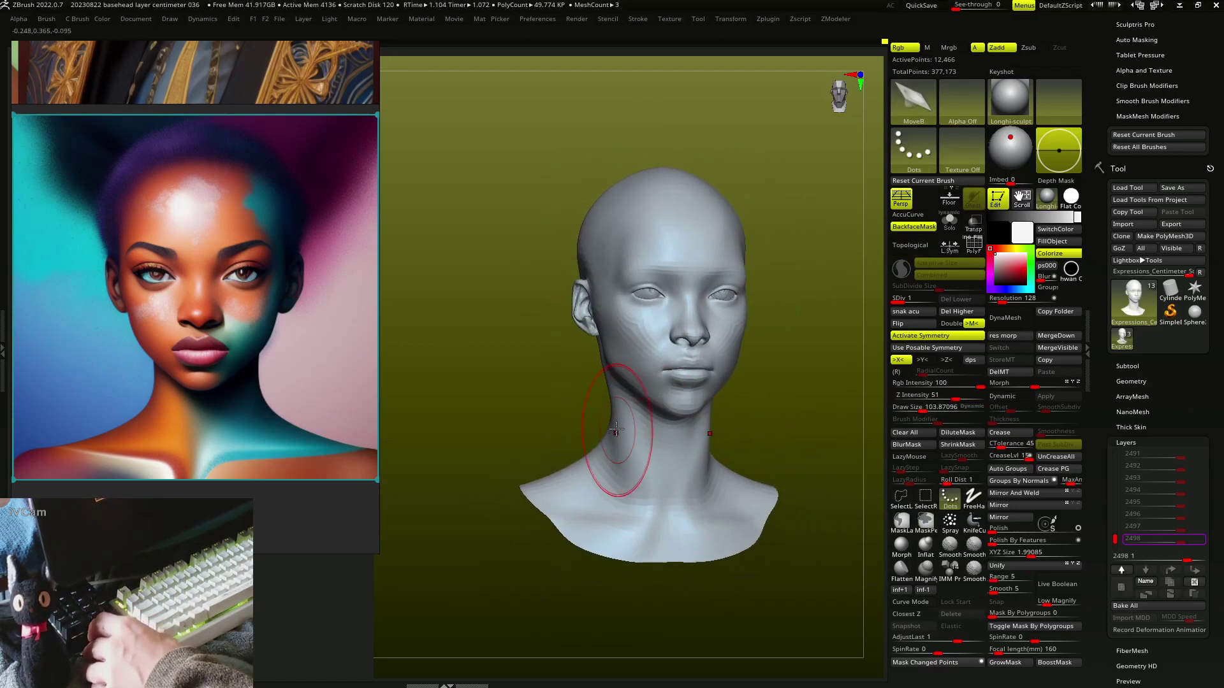
pyautogui.moveTo(601, 361); pyautogui.dragTo(605, 400, button='right')
pyautogui.press('s')
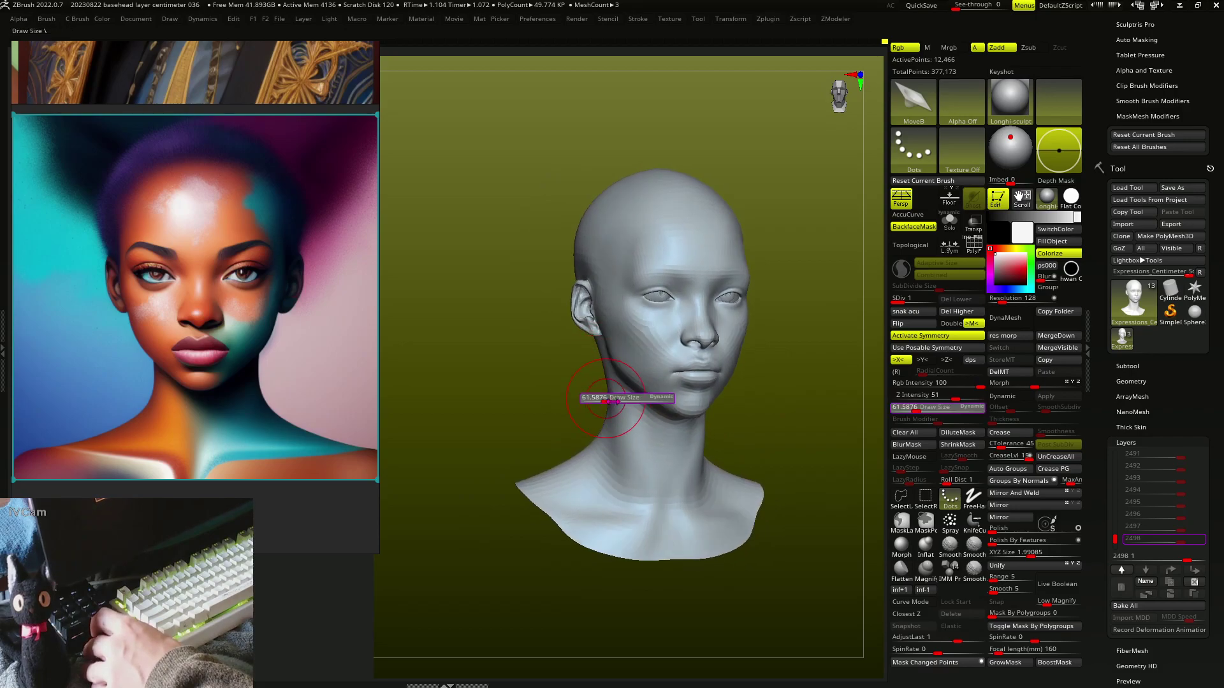
pyautogui.moveTo(619, 448)
pyautogui.mouseDown(button='right')
pyautogui.moveTo(645, 438)
pyautogui.moveTo(637, 424)
pyautogui.moveTo(670, 417)
pyautogui.mouseUp(button='right')
pyautogui.moveTo(648, 344)
pyautogui.mouseDown(button='right')
pyautogui.moveTo(648, 358)
pyautogui.moveTo(674, 349)
pyautogui.moveTo(650, 355)
pyautogui.mouseUp(button='right')
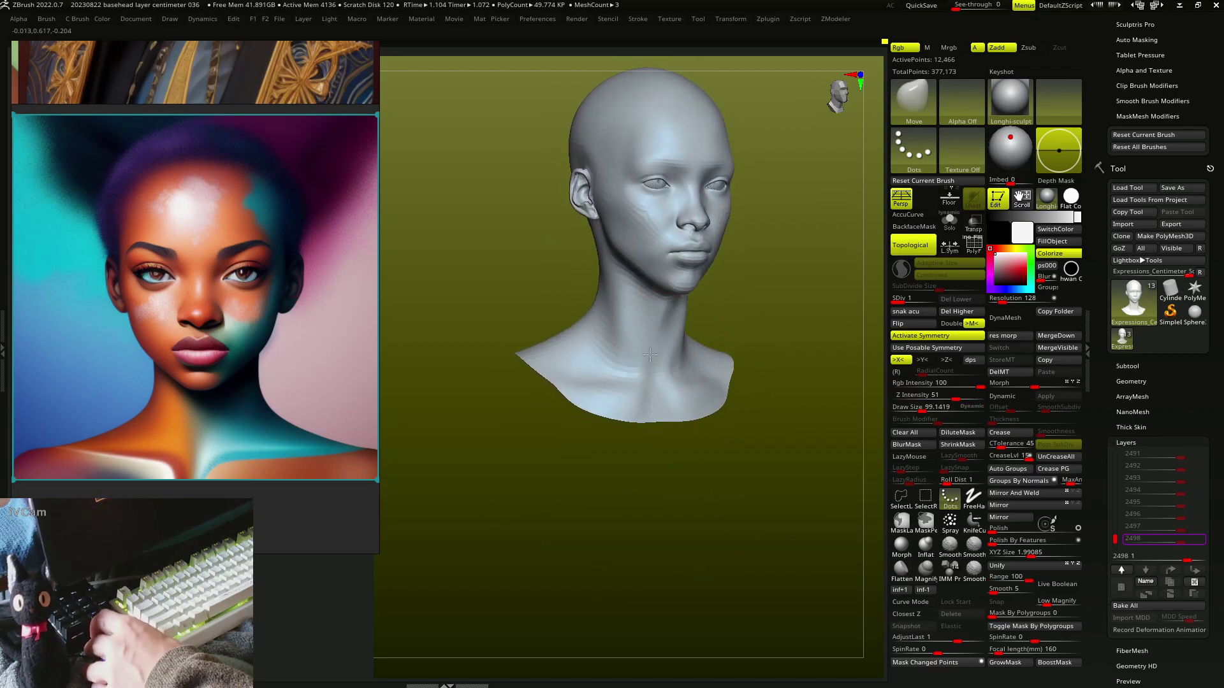
# Zoom in and shape the eyelids with Draw Size around 44.6, then 81
pyautogui.moveTo(629, 403)
pyautogui.mouseDown(button='right')
pyautogui.moveTo(623, 383)
pyautogui.moveTo(648, 387)
pyautogui.moveTo(646, 327)
pyautogui.moveTo(597, 356)
pyautogui.moveTo(520, 355)
pyautogui.mouseUp(button='right')
pyautogui.press('s')
pyautogui.click(627, 352)
pyautogui.moveTo(606, 342)
pyautogui.mouseDown(button='right')
pyautogui.moveTo(649, 397)
pyautogui.moveTo(660, 357)
pyautogui.mouseUp(button='right')
pyautogui.press('s')
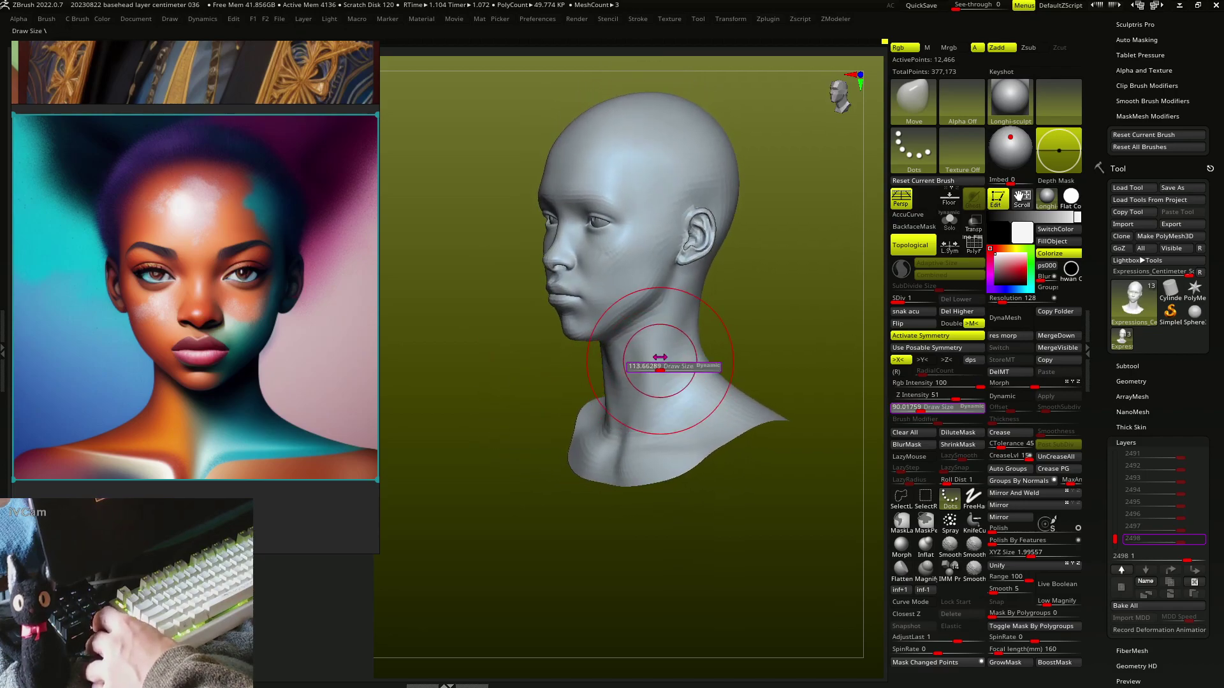
pyautogui.moveTo(697, 314)
pyautogui.mouseDown(button='right')
pyautogui.moveTo(732, 358)
pyautogui.moveTo(680, 330)
pyautogui.moveTo(619, 327)
pyautogui.moveTo(624, 313)
pyautogui.moveTo(602, 308)
pyautogui.moveTo(534, 345)
pyautogui.moveTo(618, 313)
pyautogui.moveTo(612, 280)
pyautogui.moveTo(623, 332)
pyautogui.moveTo(697, 274)
pyautogui.moveTo(573, 265)
pyautogui.moveTo(642, 281)
pyautogui.moveTo(596, 274)
pyautogui.moveTo(615, 290)
pyautogui.moveTo(587, 296)
pyautogui.mouseUp(button='right')
# Switch back to the Topological Move brush at about 33 and face the head exactly front-on
pyautogui.moveTo(621, 288)
pyautogui.mouseDown(button='right')
pyautogui.moveTo(701, 275)
pyautogui.moveTo(626, 322)
pyautogui.mouseUp(button='right')
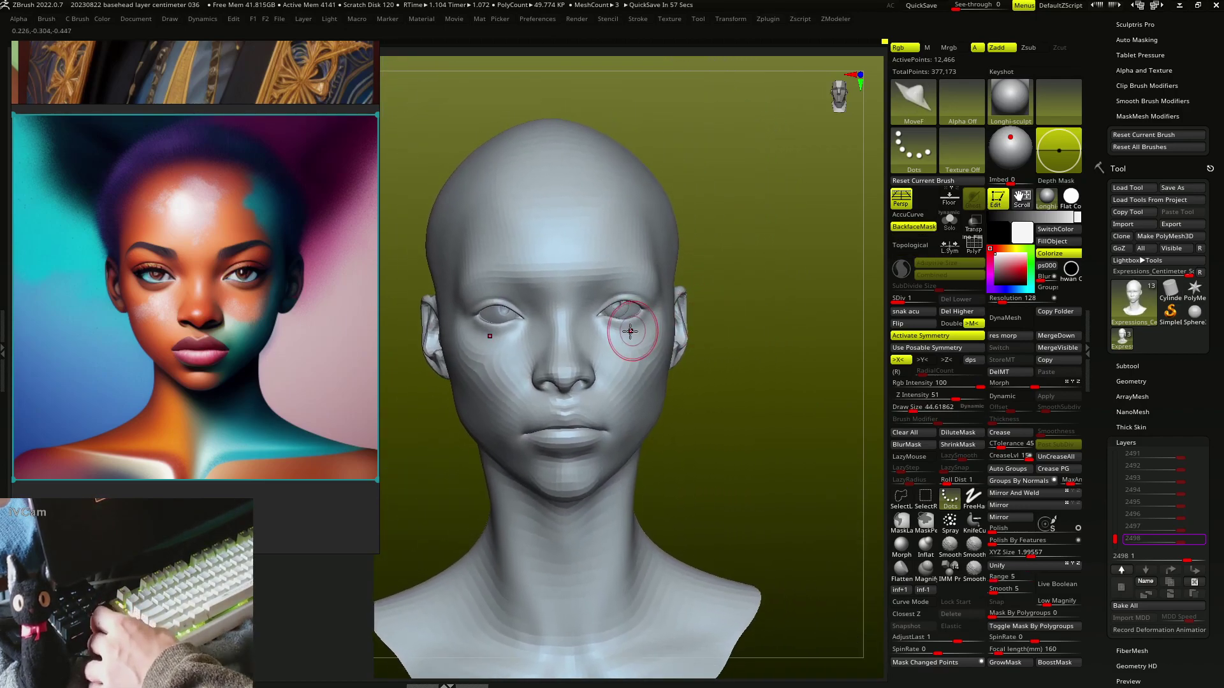
pyautogui.press('s')
pyautogui.moveTo(587, 385)
pyautogui.mouseDown(button='right')
pyautogui.moveTo(577, 376)
pyautogui.moveTo(574, 408)
pyautogui.moveTo(593, 362)
pyautogui.mouseUp(button='right')
pyautogui.press('b')
pyautogui.press('m')
pyautogui.press('v')
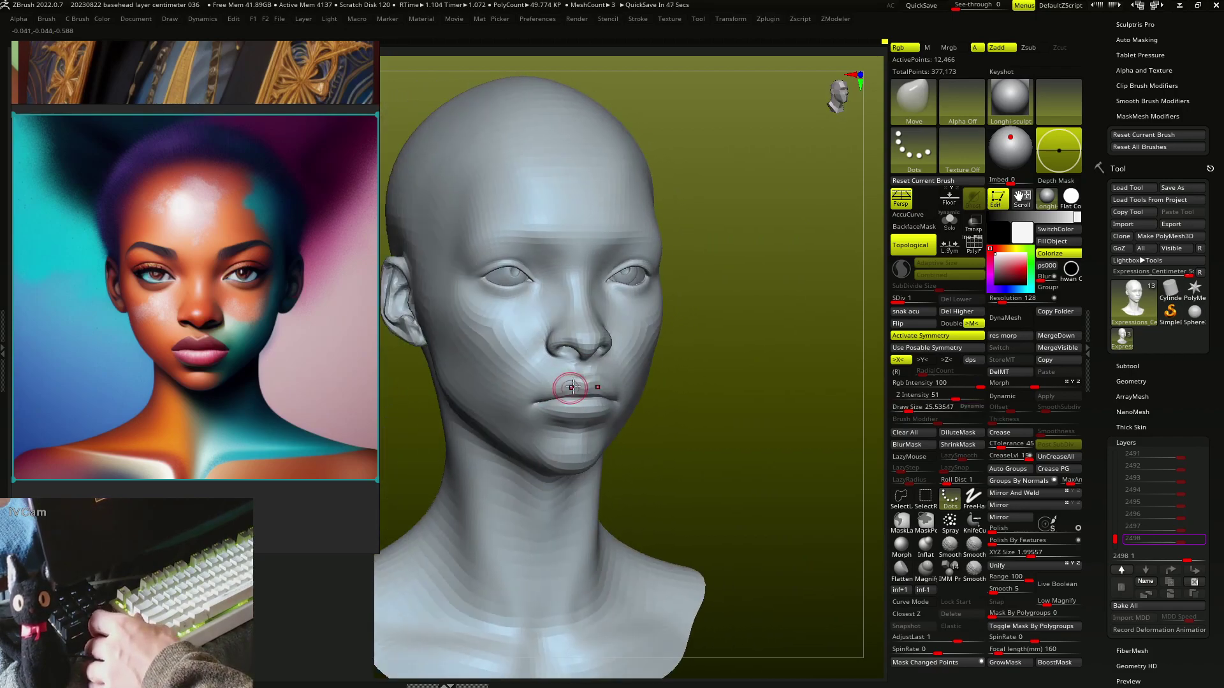
pyautogui.moveTo(593, 362)
pyautogui.keyDown('shift'); pyautogui.mouseDown(button='right')
pyautogui.moveTo(580, 389)
pyautogui.moveTo(606, 366)
pyautogui.mouseUp(button='right'); pyautogui.keyUp('shift')
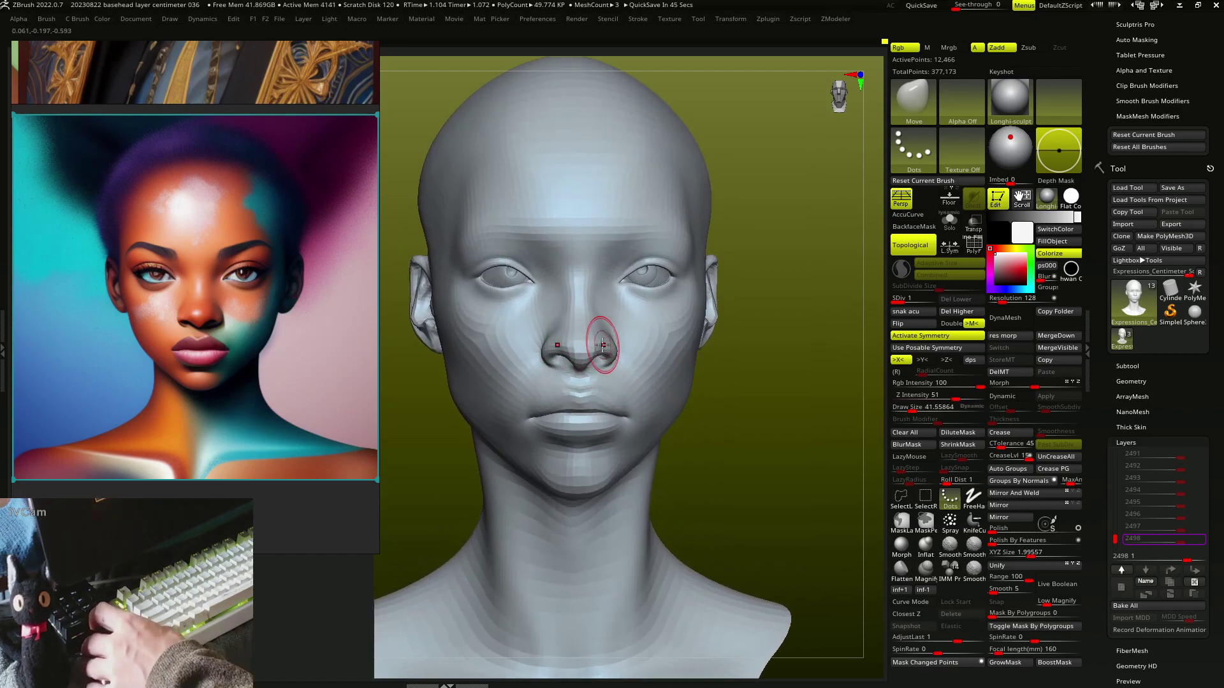
# Build up the area around the eye with ClayBuildup, toggling the smooth subdivision preview
pyautogui.press('b')
pyautogui.press('c')
pyautogui.press('b')
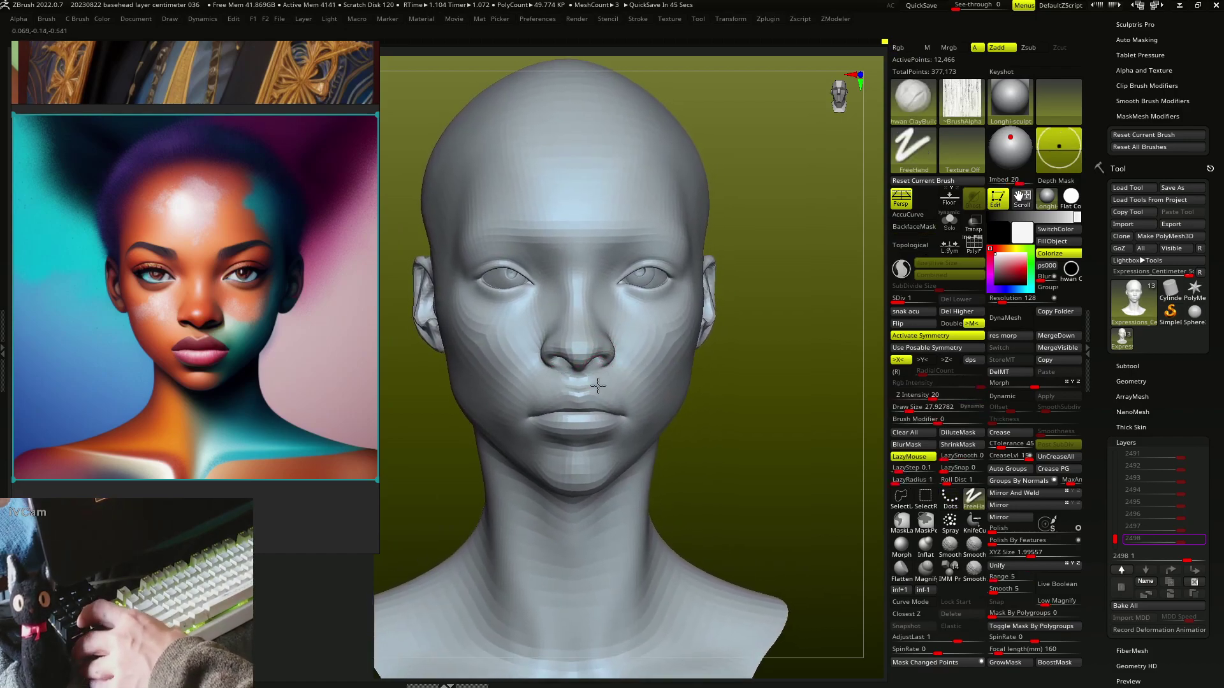
pyautogui.press('d')
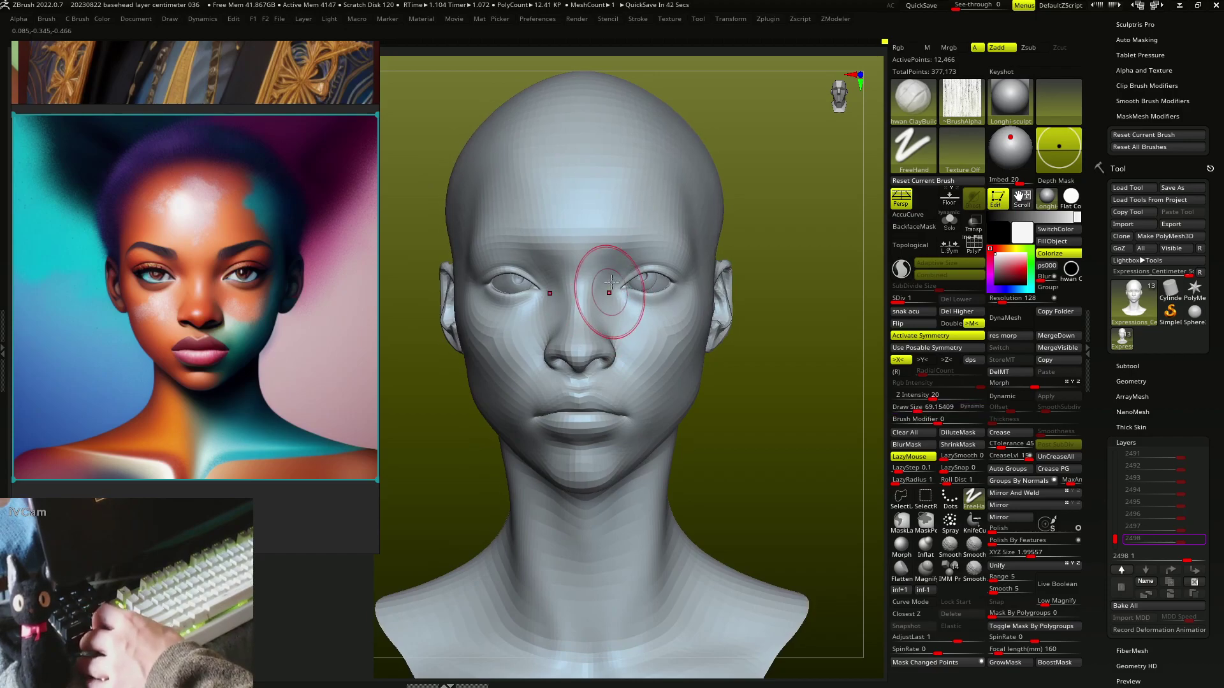
pyautogui.press('d')
pyautogui.moveTo(595, 270)
pyautogui.mouseDown(button='right')
pyautogui.moveTo(625, 290)
pyautogui.moveTo(677, 283)
pyautogui.moveTo(655, 308)
pyautogui.mouseUp(button='right')
pyautogui.press('[')
pyautogui.hotkey('shift', 'd')
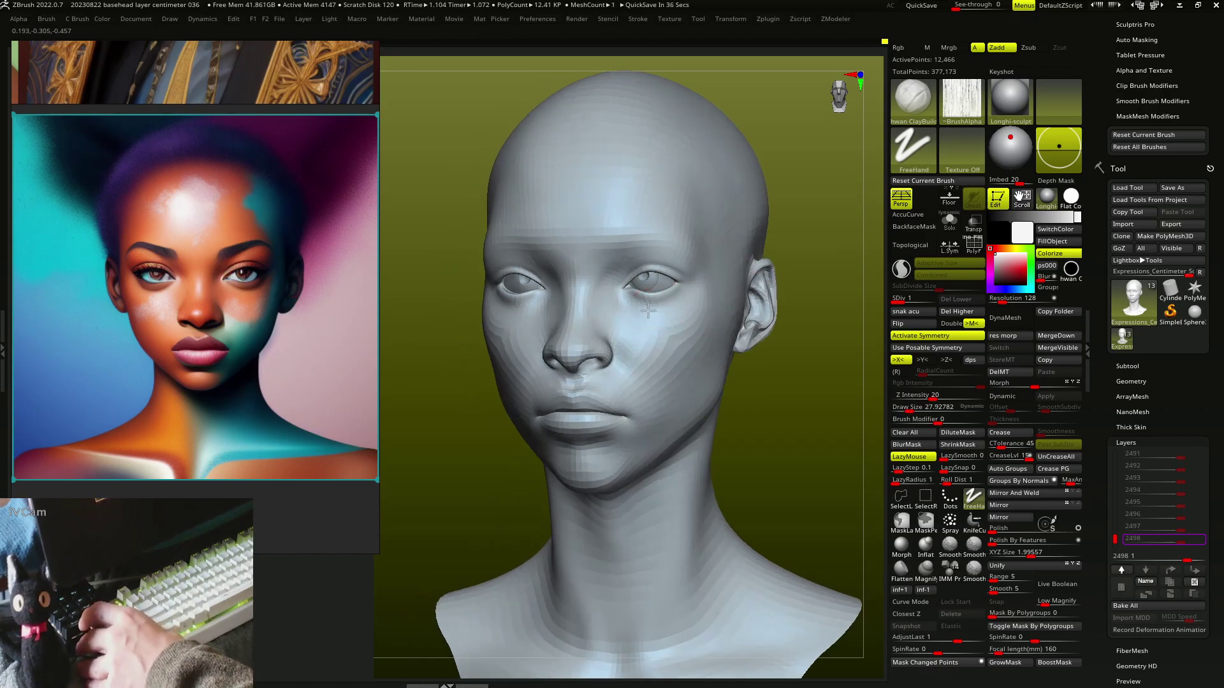
# Keep building up the face with ClayBuildup while turning toward the right ear and back
pyautogui.press(']')
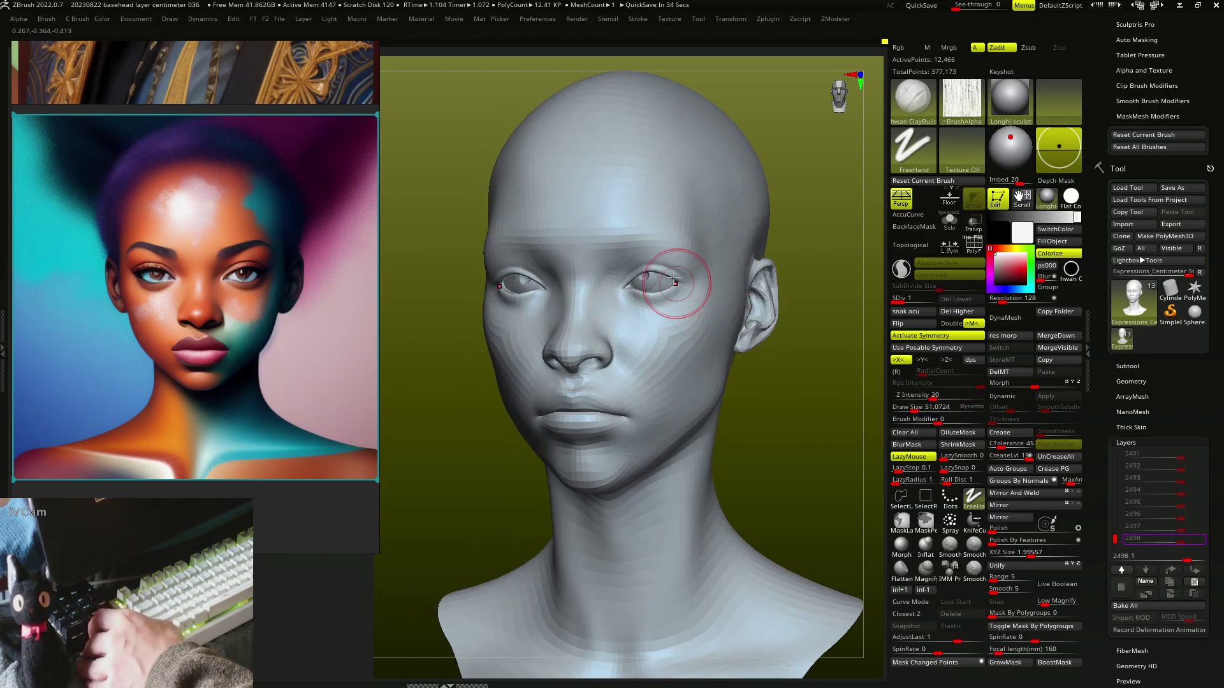
pyautogui.moveTo(663, 298)
pyautogui.mouseDown(button='right')
pyautogui.moveTo(636, 256)
pyautogui.moveTo(622, 258)
pyautogui.moveTo(582, 361)
pyautogui.moveTo(587, 304)
pyautogui.moveTo(566, 390)
pyautogui.moveTo(592, 331)
pyautogui.mouseUp(button='right')
pyautogui.press('[')
pyautogui.moveTo(593, 331)
pyautogui.mouseDown(button='right')
pyautogui.moveTo(573, 385)
pyautogui.moveTo(587, 404)
pyautogui.moveTo(562, 385)
pyautogui.moveTo(547, 393)
pyautogui.mouseUp(button='right')
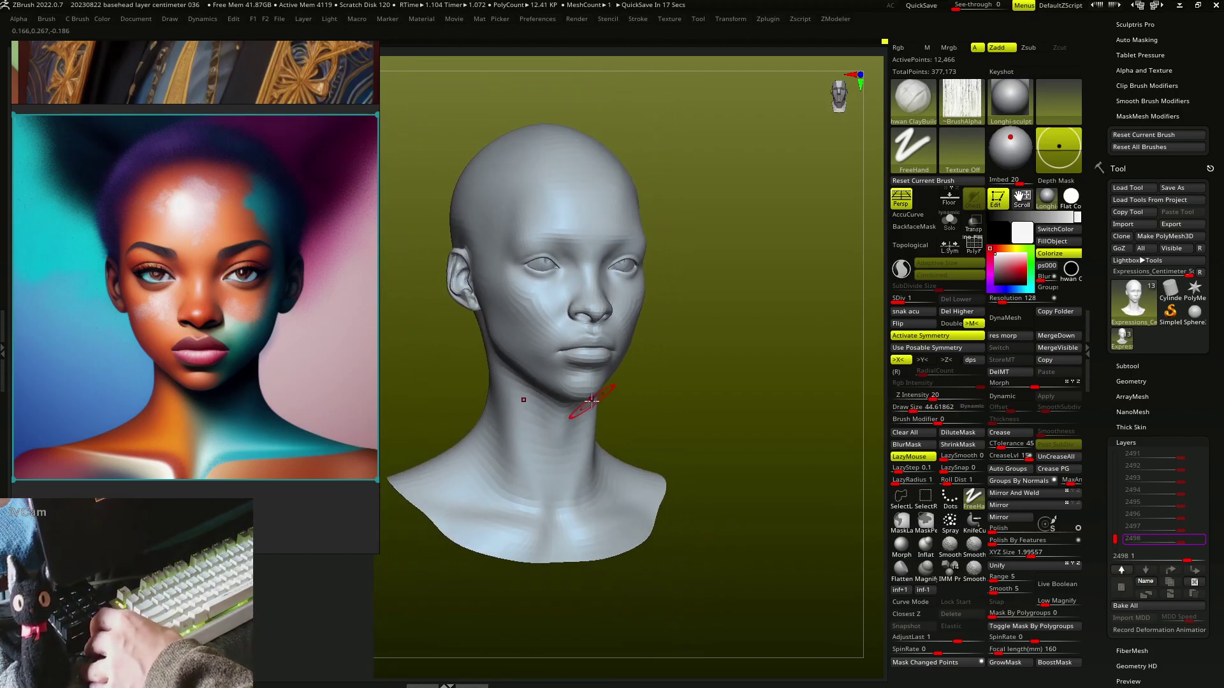
pyautogui.press('s')
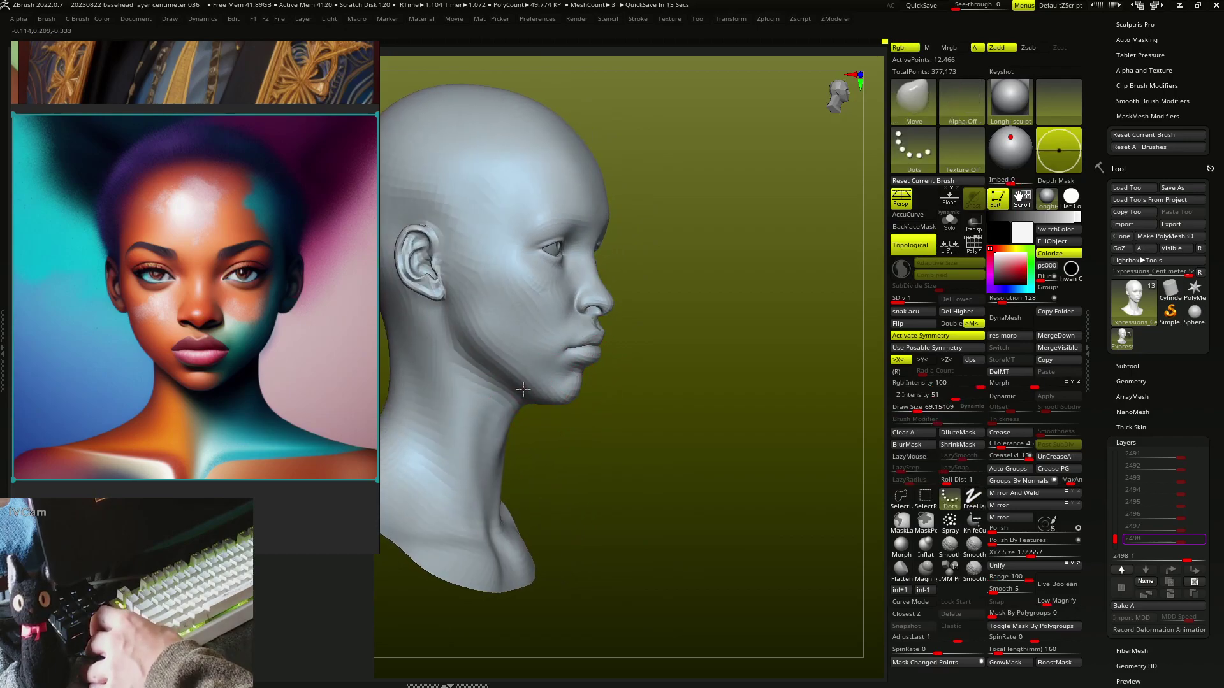
# Reshape the side of the face and jaw with the Move brush at about 109
pyautogui.moveTo(524, 392)
pyautogui.mouseDown(button='right')
pyautogui.moveTo(528, 408)
pyautogui.moveTo(560, 404)
pyautogui.moveTo(606, 442)
pyautogui.moveTo(623, 355)
pyautogui.moveTo(656, 345)
pyautogui.moveTo(622, 355)
pyautogui.moveTo(625, 326)
pyautogui.moveTo(639, 331)
pyautogui.moveTo(641, 361)
pyautogui.moveTo(667, 359)
pyautogui.mouseUp(button='right')
pyautogui.press('s')
pyautogui.press('s')
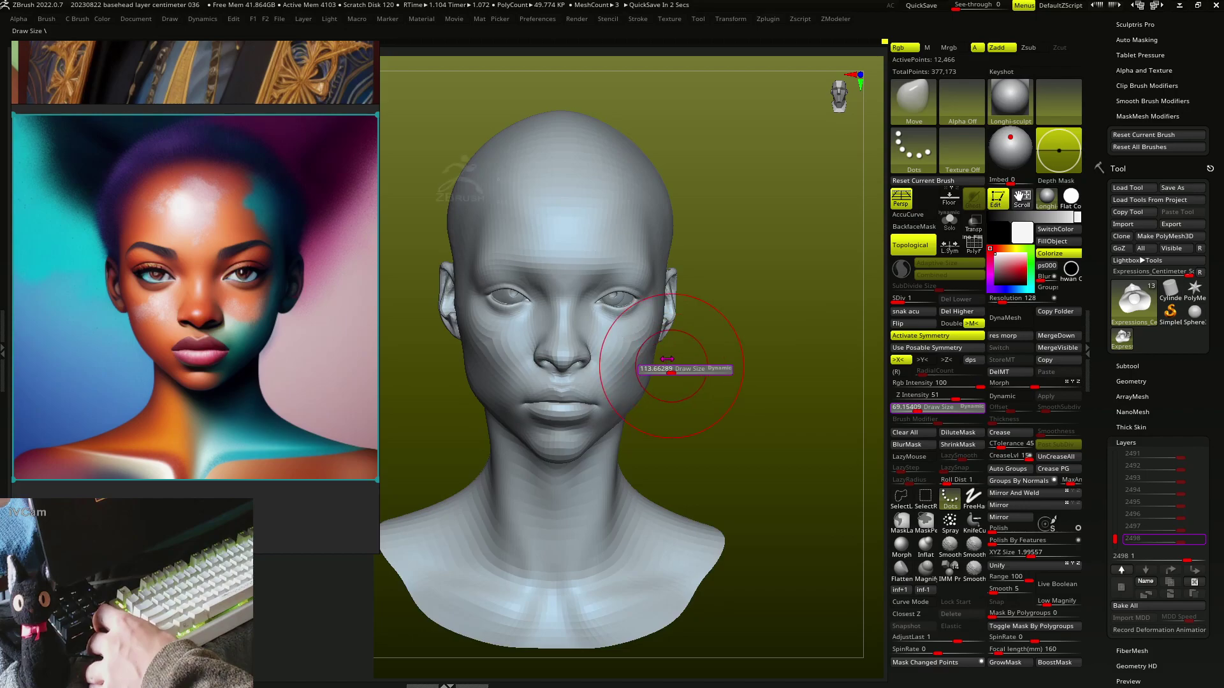
pyautogui.moveTo(644, 369); pyautogui.dragTo(663, 370)
pyautogui.moveTo(663, 369)
pyautogui.mouseDown(button='right')
pyautogui.moveTo(641, 390)
pyautogui.moveTo(561, 382)
pyautogui.moveTo(484, 351)
pyautogui.mouseUp(button='right')
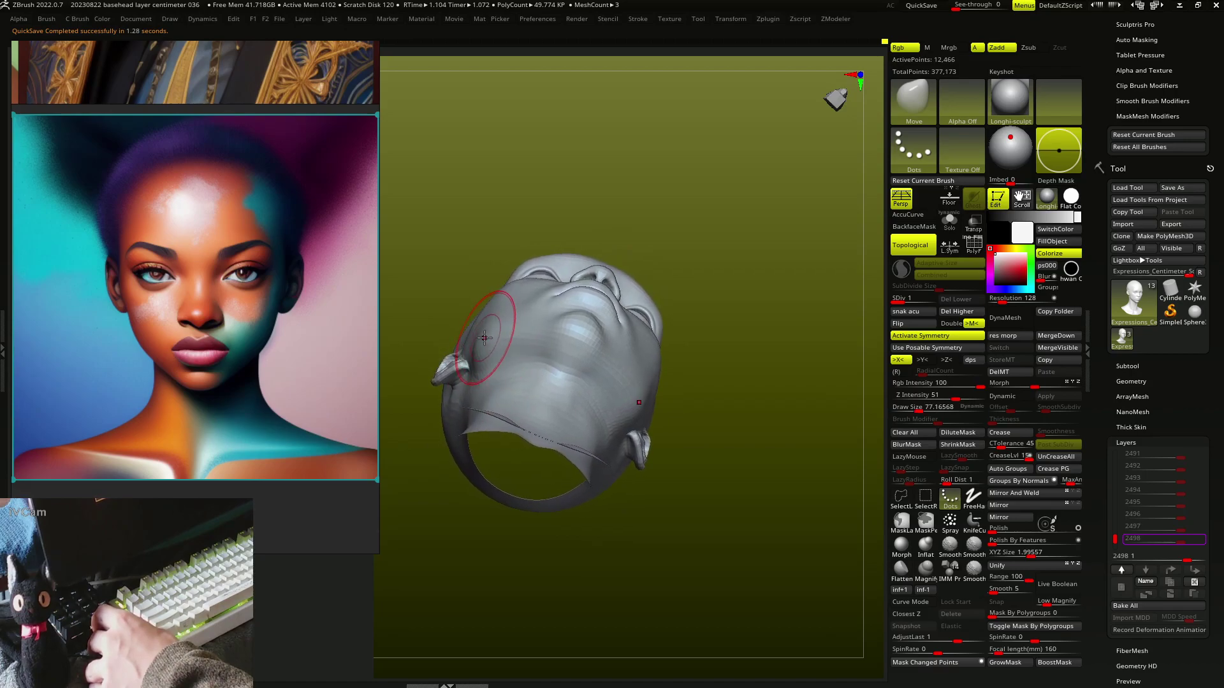
pyautogui.moveTo(480, 372)
pyautogui.mouseDown(button='right')
pyautogui.moveTo(505, 382)
pyautogui.moveTo(533, 369)
pyautogui.moveTo(484, 306)
pyautogui.moveTo(724, 339)
pyautogui.moveTo(470, 377)
pyautogui.moveTo(519, 355)
pyautogui.moveTo(601, 395)
pyautogui.moveTo(601, 369)
pyautogui.moveTo(580, 429)
pyautogui.moveTo(580, 347)
pyautogui.moveTo(637, 331)
pyautogui.moveTo(629, 300)
pyautogui.moveTo(642, 291)
pyautogui.moveTo(705, 327)
pyautogui.moveTo(633, 355)
pyautogui.moveTo(626, 376)
pyautogui.moveTo(556, 390)
pyautogui.moveTo(590, 408)
pyautogui.moveTo(809, 347)
pyautogui.moveTo(812, 317)
pyautogui.mouseUp(button='right')
# Refine the nose, eyes and lips with the MoveF brush, then switch to a smaller ClayBuildup brush
pyautogui.press('s')
pyautogui.press('s')
pyautogui.press('b')
pyautogui.press('m')
pyautogui.press('f')
pyautogui.press('s')
pyautogui.press('b')
pyautogui.press('c')
pyautogui.press('b')
pyautogui.press('s')
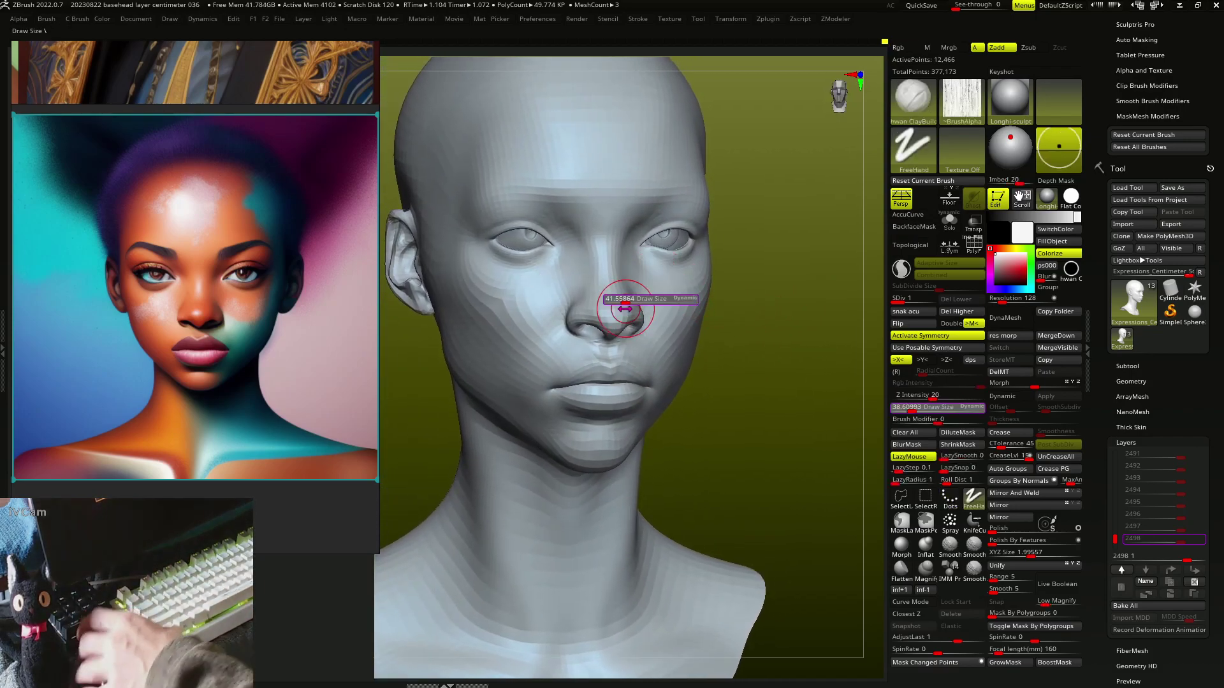
# Build up the brow ridge and eye area with ClayBuildup at about 33
pyautogui.moveTo(625, 308); pyautogui.dragTo(513, 239, button='right')
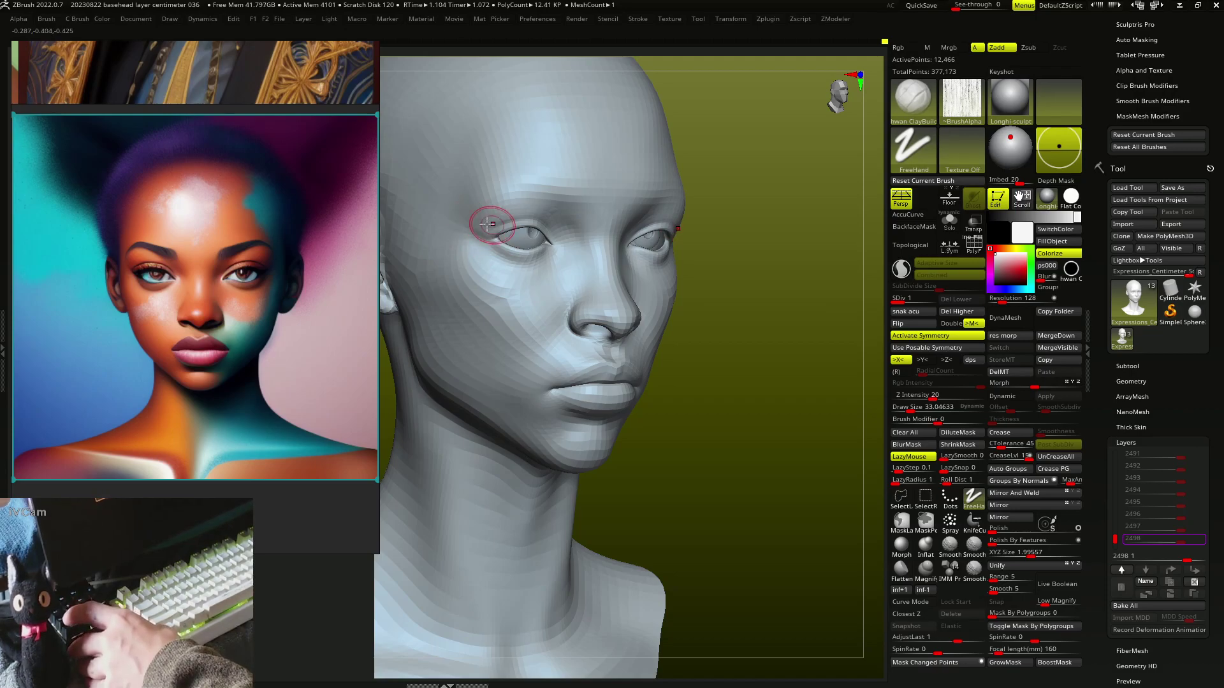
pyautogui.moveTo(479, 233); pyautogui.dragTo(530, 265, button='right')
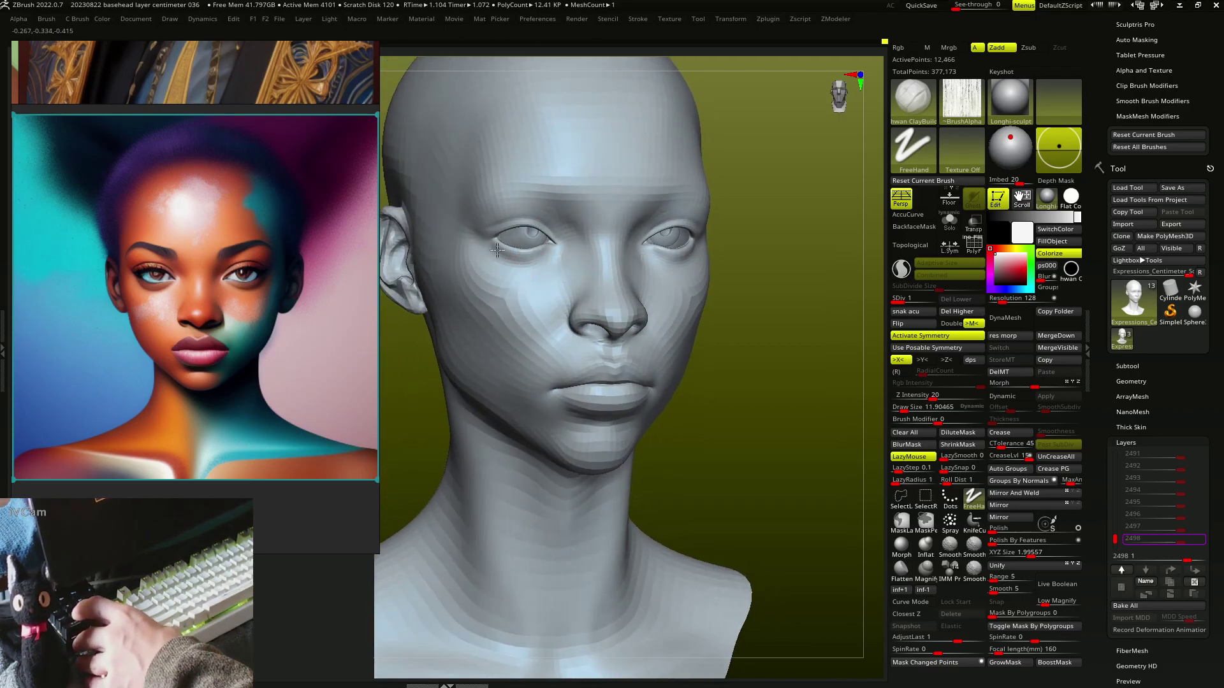
pyautogui.moveTo(542, 253); pyautogui.dragTo(492, 220, button='right')
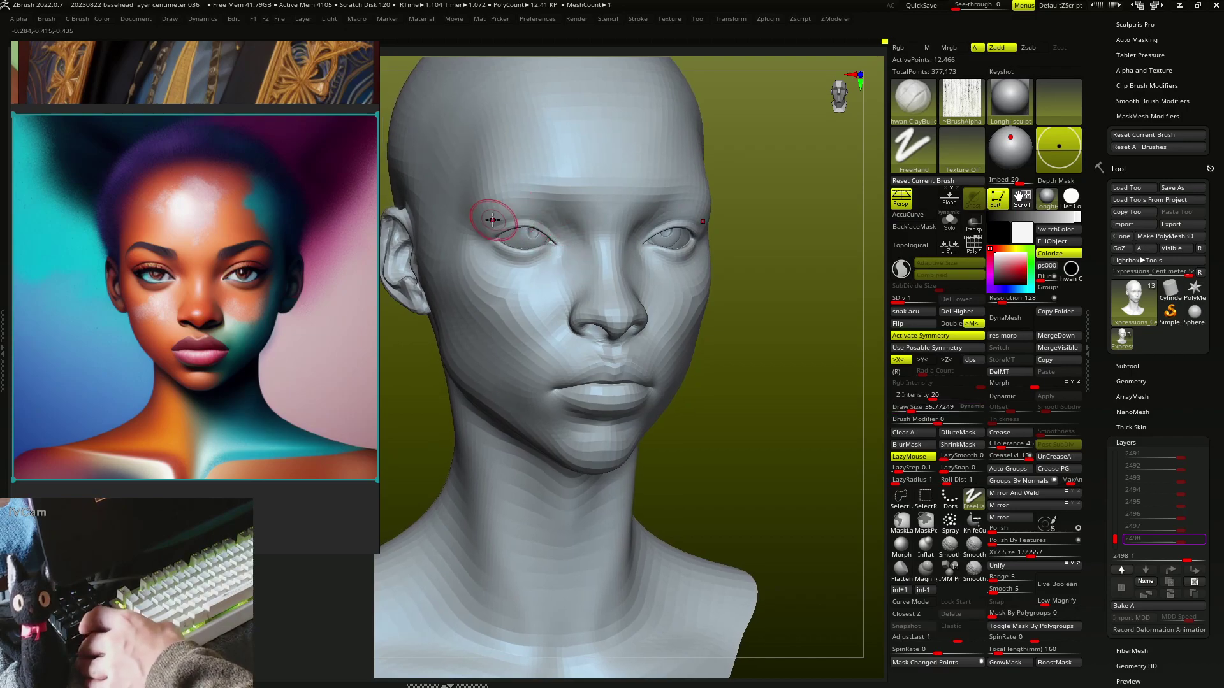
pyautogui.moveTo(563, 235)
pyautogui.mouseDown(button='right')
pyautogui.moveTo(551, 229)
pyautogui.moveTo(651, 239)
pyautogui.mouseUp(button='right')
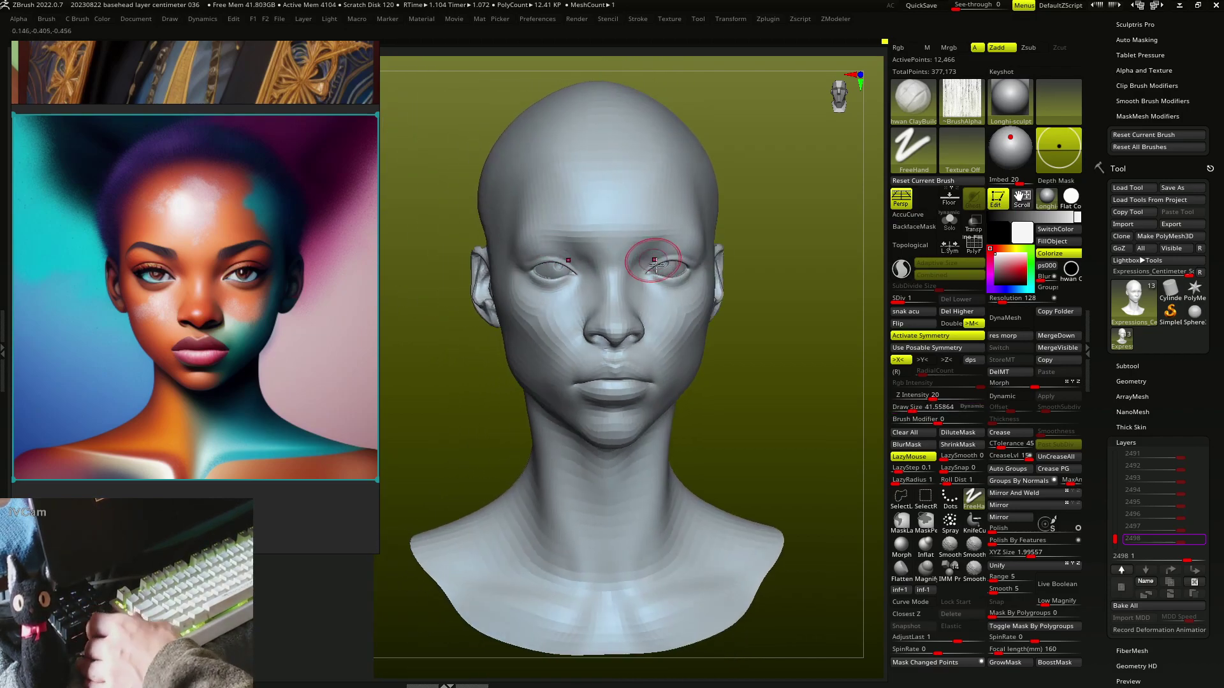
pyautogui.moveTo(622, 317)
pyautogui.mouseDown(button='right')
pyautogui.moveTo(629, 298)
pyautogui.moveTo(656, 328)
pyautogui.moveTo(628, 355)
pyautogui.moveTo(587, 355)
pyautogui.moveTo(746, 374)
pyautogui.moveTo(778, 342)
pyautogui.moveTo(653, 278)
pyautogui.moveTo(649, 324)
pyautogui.moveTo(675, 251)
pyautogui.moveTo(705, 246)
pyautogui.moveTo(690, 277)
pyautogui.moveTo(796, 308)
pyautogui.moveTo(687, 323)
pyautogui.moveTo(637, 310)
pyautogui.moveTo(628, 293)
pyautogui.moveTo(646, 274)
pyautogui.mouseUp(button='right')
# Tweak the forms with the Move brush and step the head up to subdivision level 2
pyautogui.press('b')
pyautogui.press('m')
pyautogui.press('v')
pyautogui.press('s')
pyautogui.press('d')
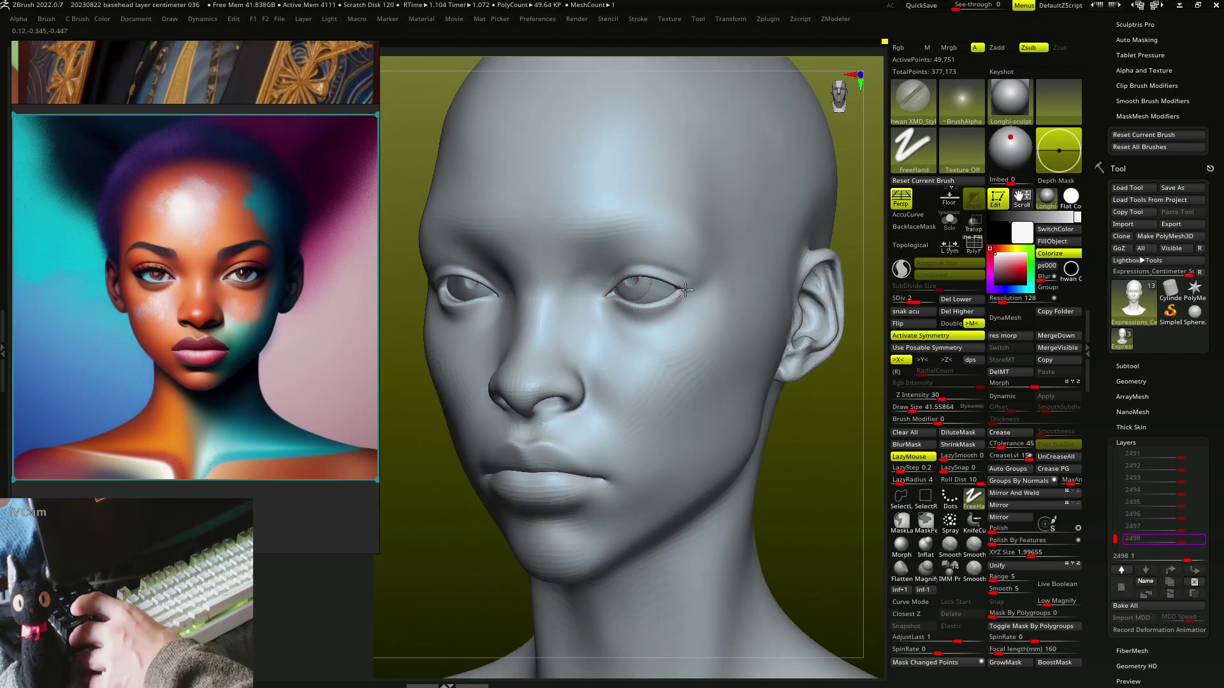
# Carve eyelid folds and lip lines at SDiv 2 with the brush at about 62, then 42
pyautogui.moveTo(681, 304); pyautogui.dragTo(607, 302, button='right')
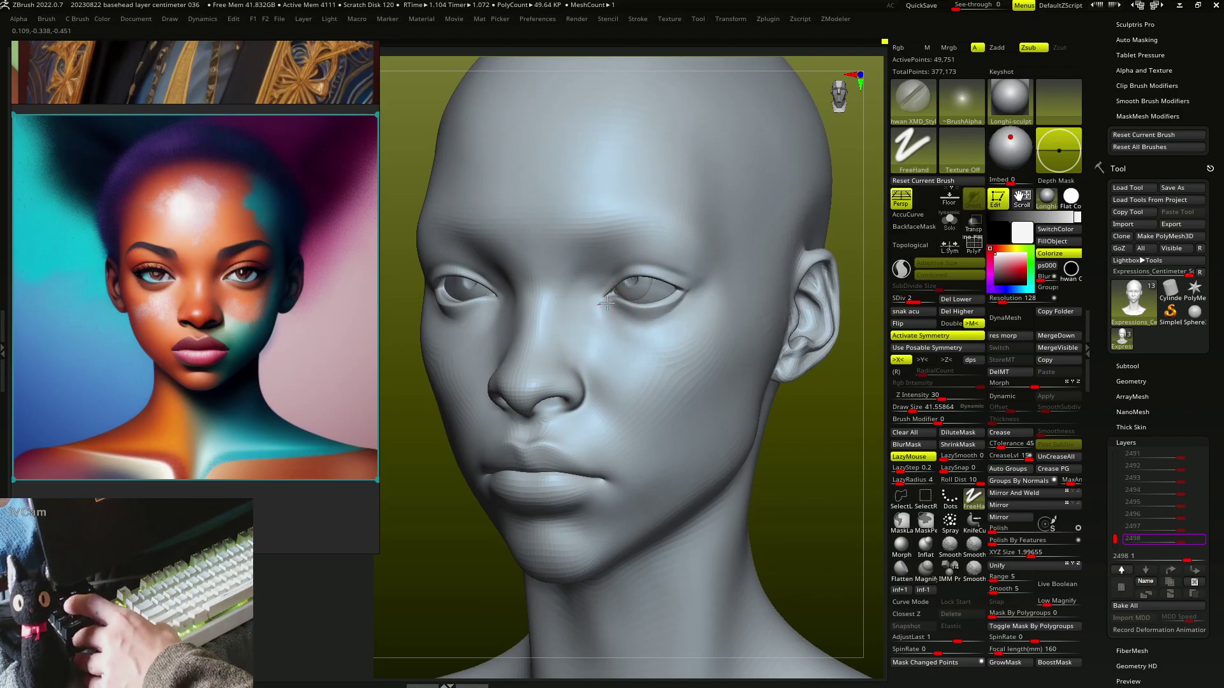
pyautogui.moveTo(679, 320); pyautogui.dragTo(636, 268, button='right')
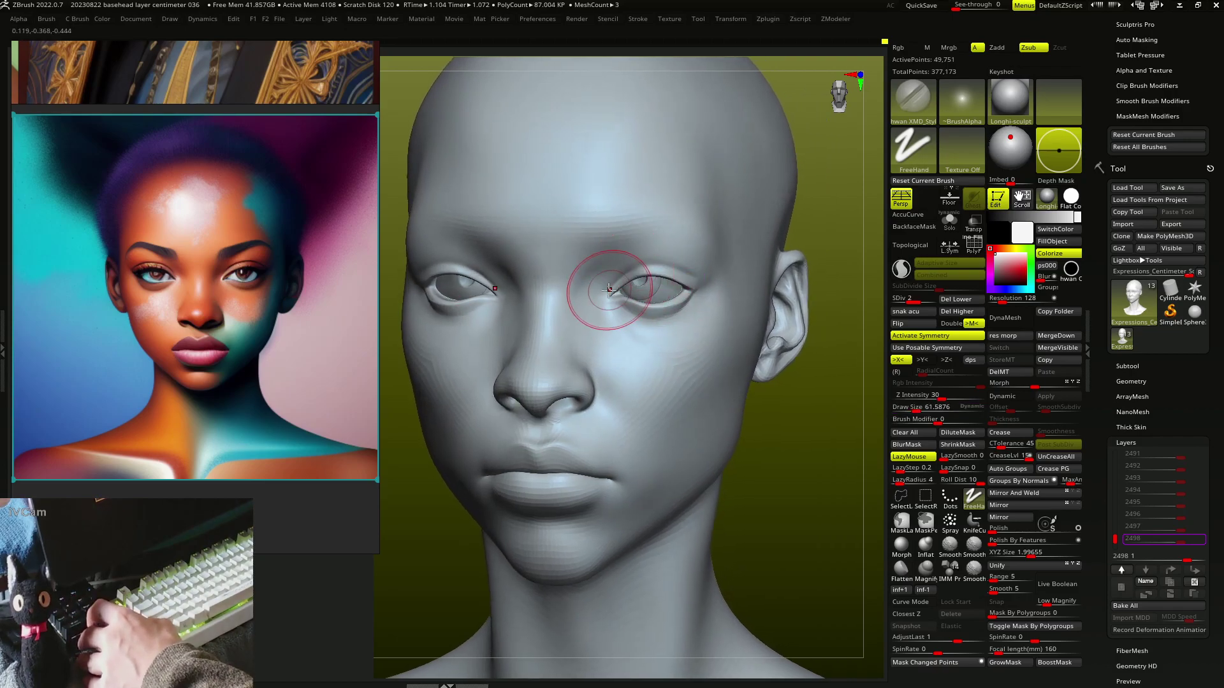
pyautogui.press('[')
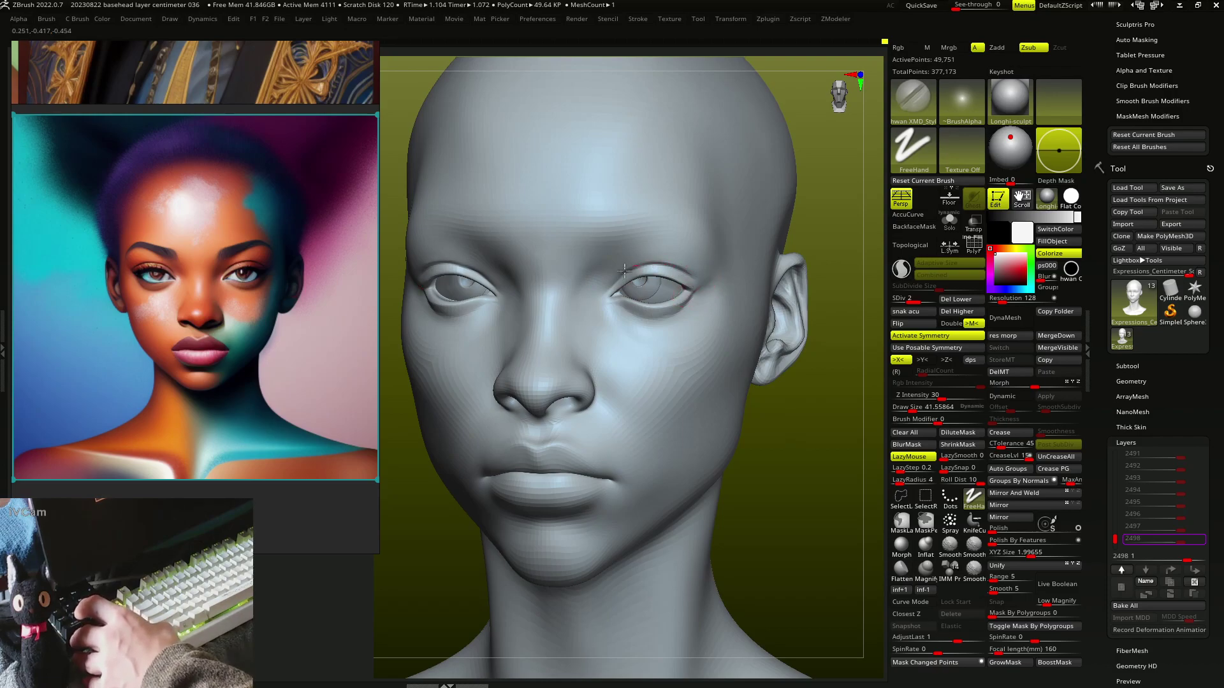
pyautogui.moveTo(607, 323)
pyautogui.mouseDown(button='right')
pyautogui.moveTo(584, 367)
pyautogui.moveTo(564, 270)
pyautogui.moveTo(579, 287)
pyautogui.moveTo(567, 309)
pyautogui.mouseUp(button='right')
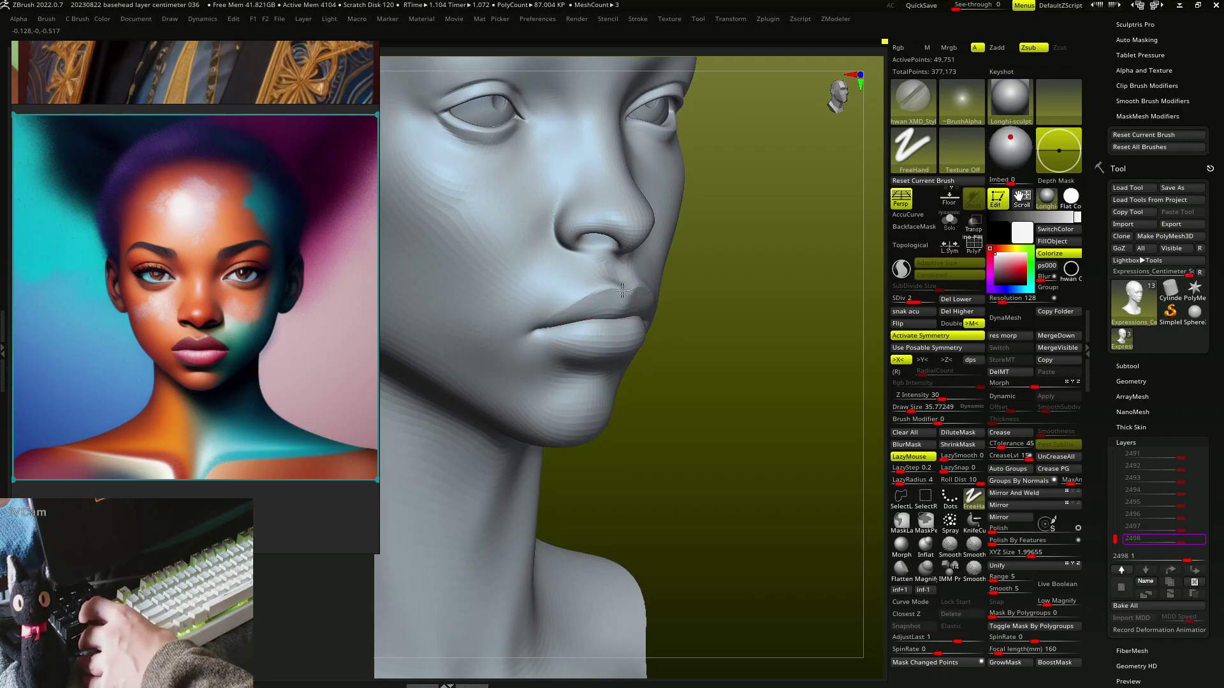
pyautogui.moveTo(551, 330)
pyautogui.mouseDown(button='right')
pyautogui.moveTo(574, 354)
pyautogui.moveTo(588, 342)
pyautogui.moveTo(793, 336)
pyautogui.mouseUp(button='right')
pyautogui.press('f')
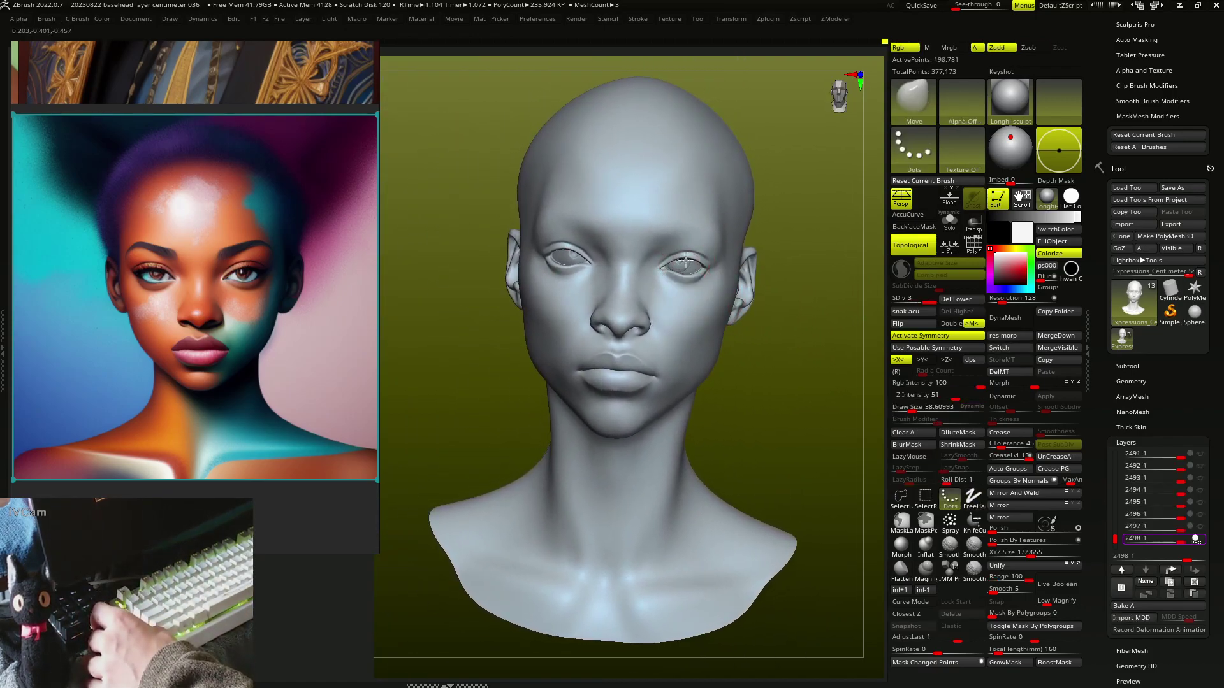
# Carve finer eyelid and brow creases at subdivision level 3 with a small XMD brush
pyautogui.moveTo(686, 262); pyautogui.dragTo(730, 271, button='right')
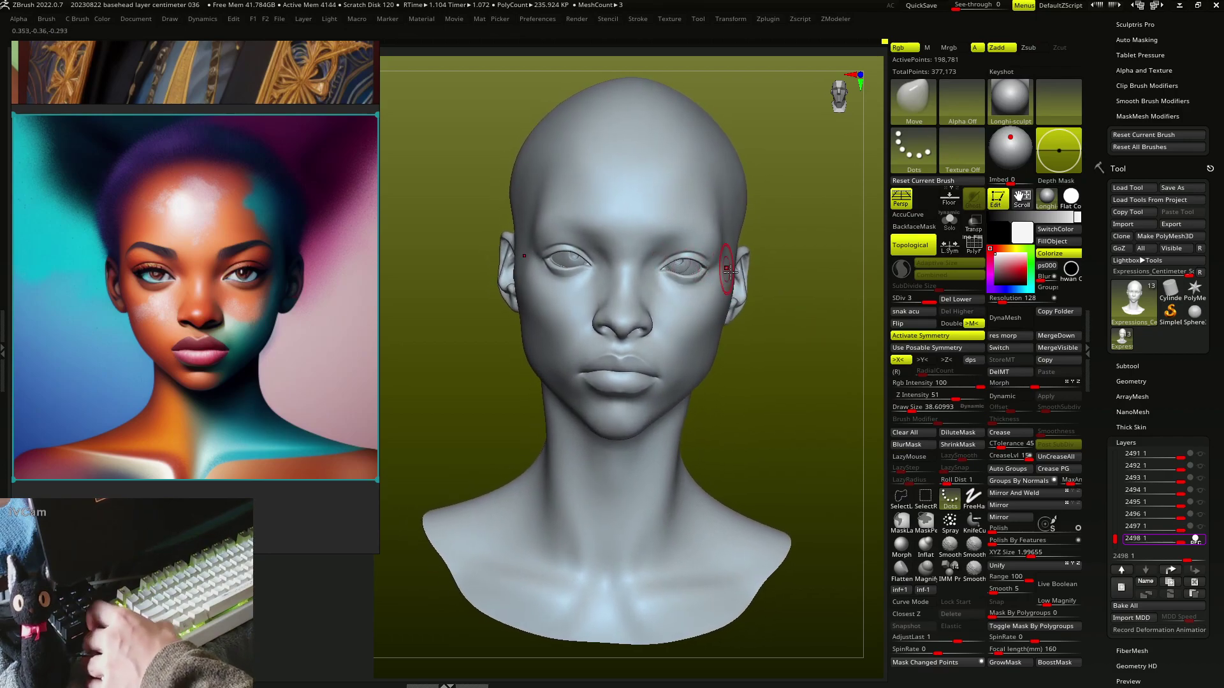
pyautogui.press('b')
pyautogui.moveTo(714, 306)
pyautogui.keyDown('ctrl'); pyautogui.mouseDown(button='right')
pyautogui.moveTo(696, 278)
pyautogui.moveTo(664, 382)
pyautogui.moveTo(626, 278)
pyautogui.moveTo(615, 283)
pyautogui.mouseUp(button='right'); pyautogui.keyUp('ctrl')
pyautogui.press('s')
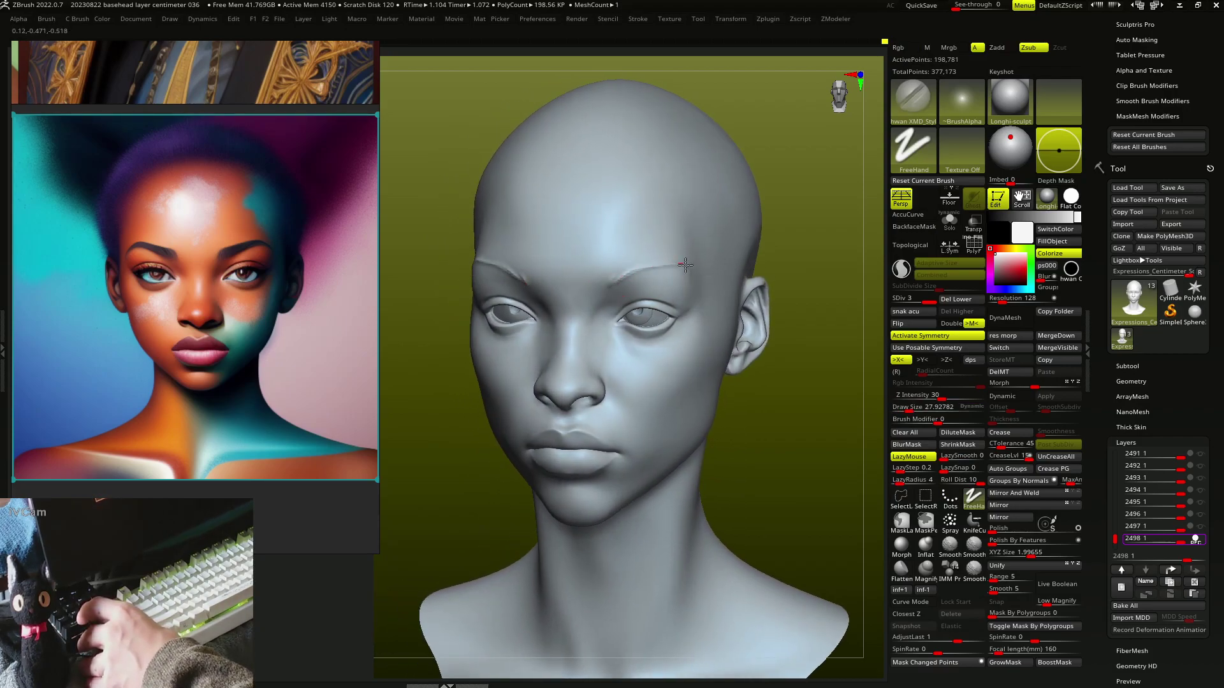
pyautogui.moveTo(722, 289)
pyautogui.mouseDown(button='right')
pyautogui.moveTo(770, 308)
pyautogui.moveTo(652, 278)
pyautogui.moveTo(622, 295)
pyautogui.mouseUp(button='right')
# Sharpen the brows, eyelid edges and mouth corners with the hwan shane Pinch brush
pyautogui.press('b')
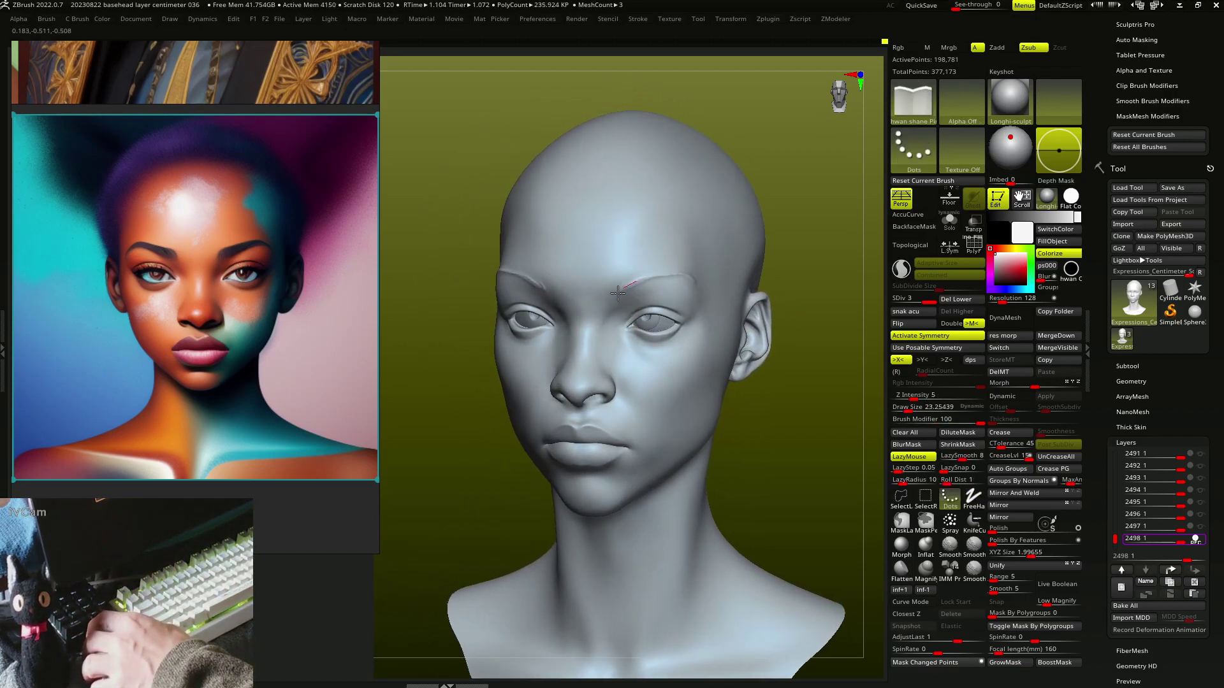
pyautogui.moveTo(692, 277)
pyautogui.mouseDown(button='right')
pyautogui.moveTo(659, 290)
pyautogui.moveTo(683, 319)
pyautogui.moveTo(633, 323)
pyautogui.moveTo(569, 380)
pyautogui.moveTo(593, 344)
pyautogui.mouseUp(button='right')
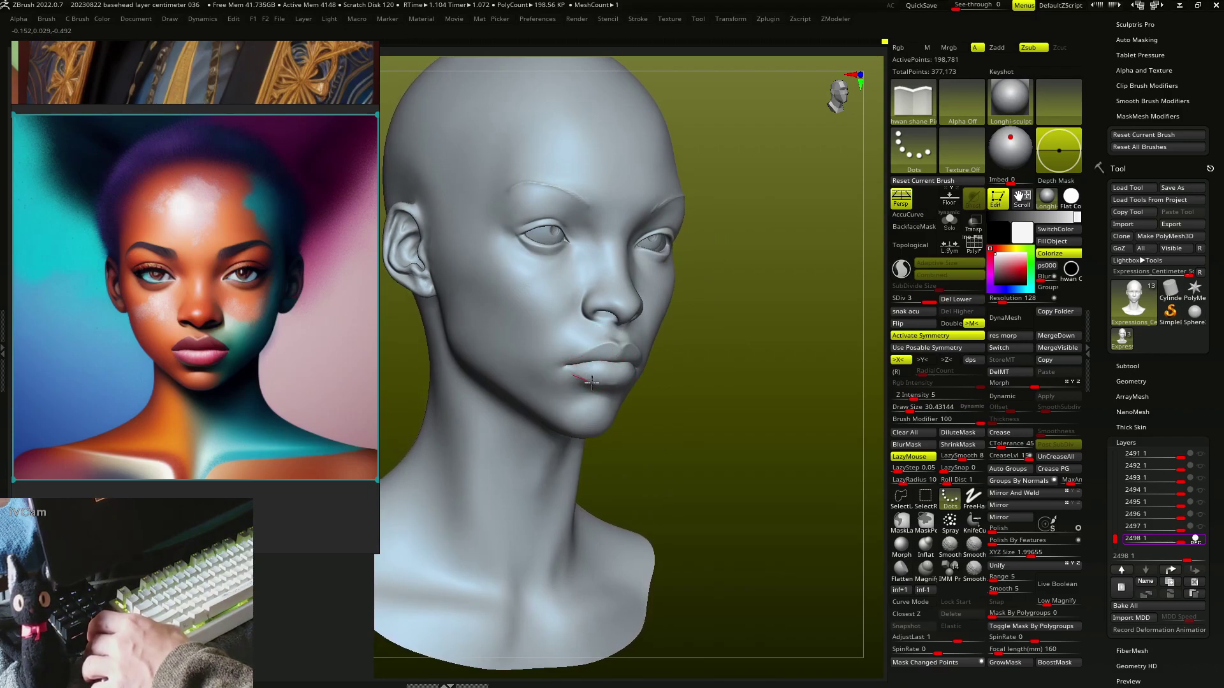
pyautogui.moveTo(592, 381)
pyautogui.mouseDown(button='right')
pyautogui.moveTo(618, 386)
pyautogui.moveTo(609, 402)
pyautogui.moveTo(650, 355)
pyautogui.moveTo(648, 274)
pyautogui.moveTo(668, 274)
pyautogui.moveTo(676, 314)
pyautogui.mouseUp(button='right')
# Reshape the outer eye corner with the Move brush, after briefly trying Pinch
pyautogui.press('b')
pyautogui.press('m')
pyautogui.press('v')
pyautogui.press('b')
pyautogui.press('p')
pyautogui.press('i')
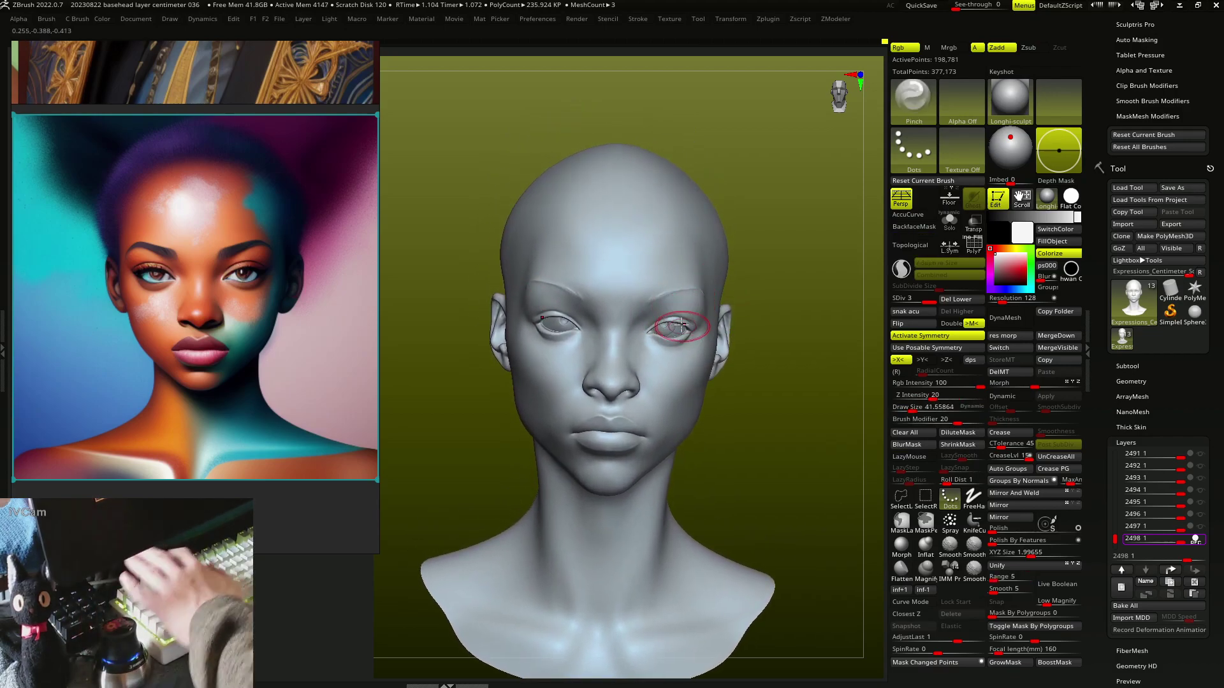
pyautogui.press('b')
pyautogui.press('m')
pyautogui.press('v')
pyautogui.moveTo(679, 323)
pyautogui.keyDown('alt'); pyautogui.mouseDown(button='right')
pyautogui.moveTo(561, 255)
pyautogui.moveTo(519, 258)
pyautogui.moveTo(547, 328)
pyautogui.moveTo(537, 338)
pyautogui.moveTo(543, 308)
pyautogui.moveTo(513, 283)
pyautogui.moveTo(590, 276)
pyautogui.moveTo(516, 273)
pyautogui.moveTo(532, 265)
pyautogui.moveTo(764, 293)
pyautogui.moveTo(762, 366)
pyautogui.moveTo(734, 375)
pyautogui.mouseUp(button='right'); pyautogui.keyUp('alt')
# Toggle between Pinch and Move, then turn the head to a three-quarter view to check proportions
pyautogui.press('b')
pyautogui.press('p')
pyautogui.press('i')
pyautogui.press('b')
pyautogui.press('m')
pyautogui.press('v')
pyautogui.moveTo(617, 418)
pyautogui.mouseDown(button='right')
pyautogui.moveTo(566, 406)
pyautogui.moveTo(581, 410)
pyautogui.moveTo(560, 390)
pyautogui.moveTo(582, 260)
pyautogui.moveTo(566, 232)
pyautogui.moveTo(579, 479)
pyautogui.moveTo(564, 464)
pyautogui.moveTo(606, 355)
pyautogui.moveTo(561, 410)
pyautogui.moveTo(735, 353)
pyautogui.moveTo(737, 376)
pyautogui.moveTo(656, 410)
pyautogui.moveTo(729, 355)
pyautogui.moveTo(820, 362)
pyautogui.mouseUp(button='right')
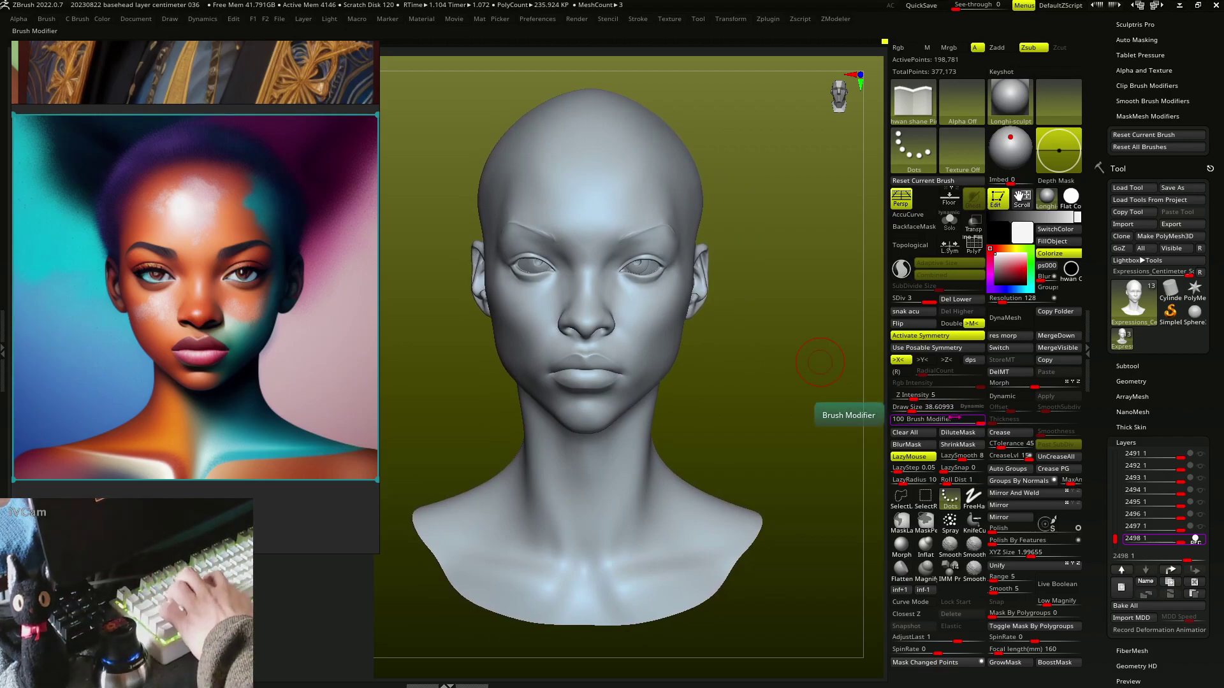
pyautogui.press('u')
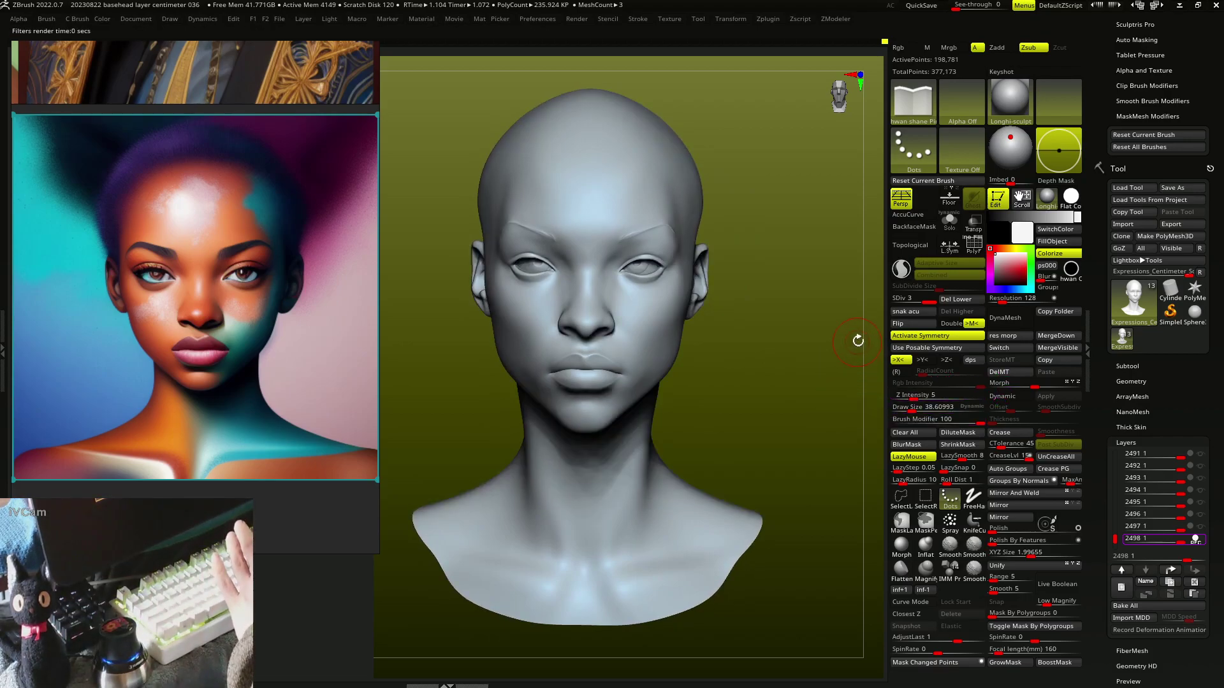